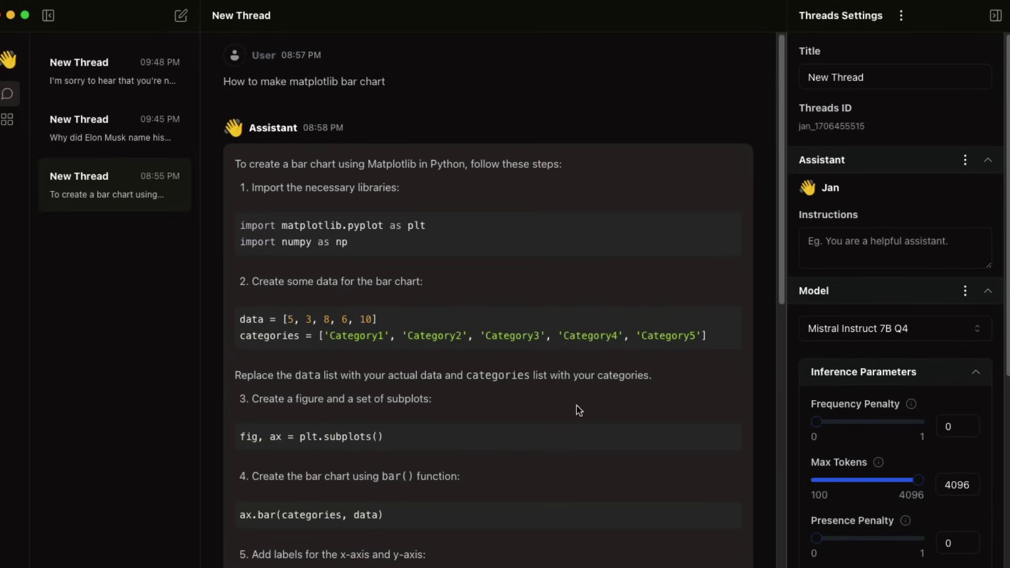
Review the models available to the matplotlib bar chart thread, keeping Mistral Instruct 7B Q4, and look through the thread.
left_click(878, 323)
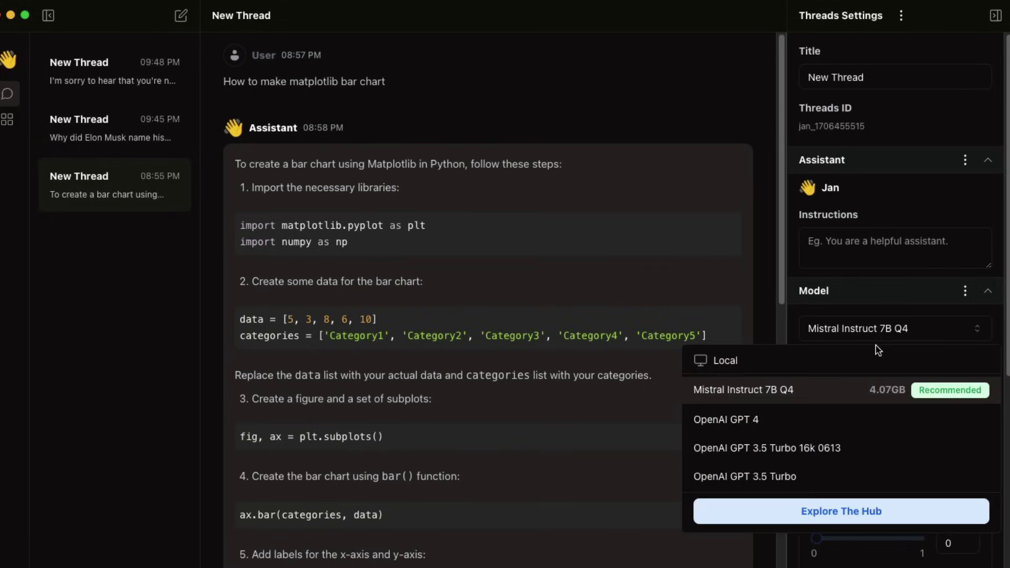
left_click(906, 327)
scroll(935, 418, "down", 7)
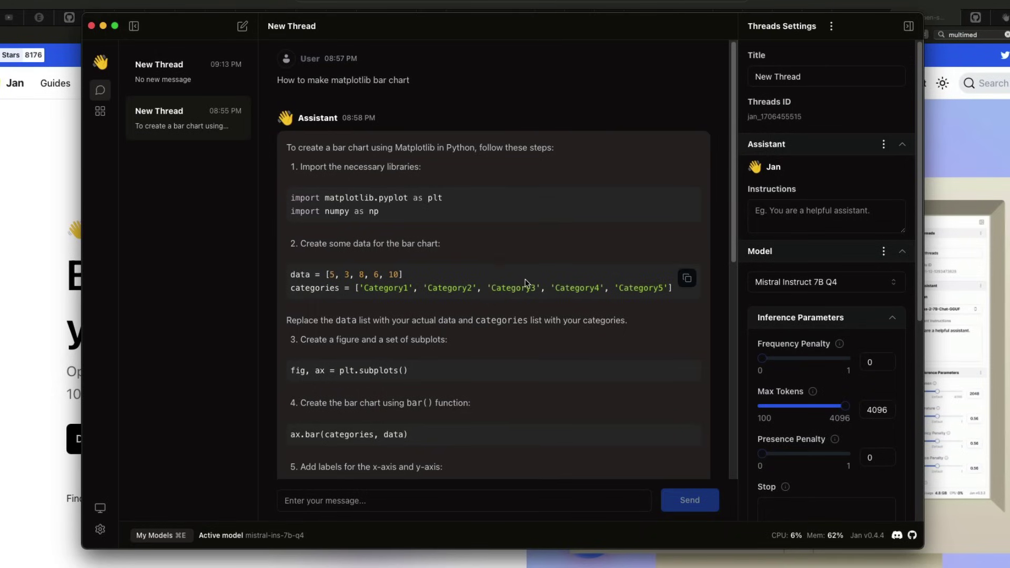
Start a new thread and send the message "Create a joke about ELon Musk".
left_click(243, 28)
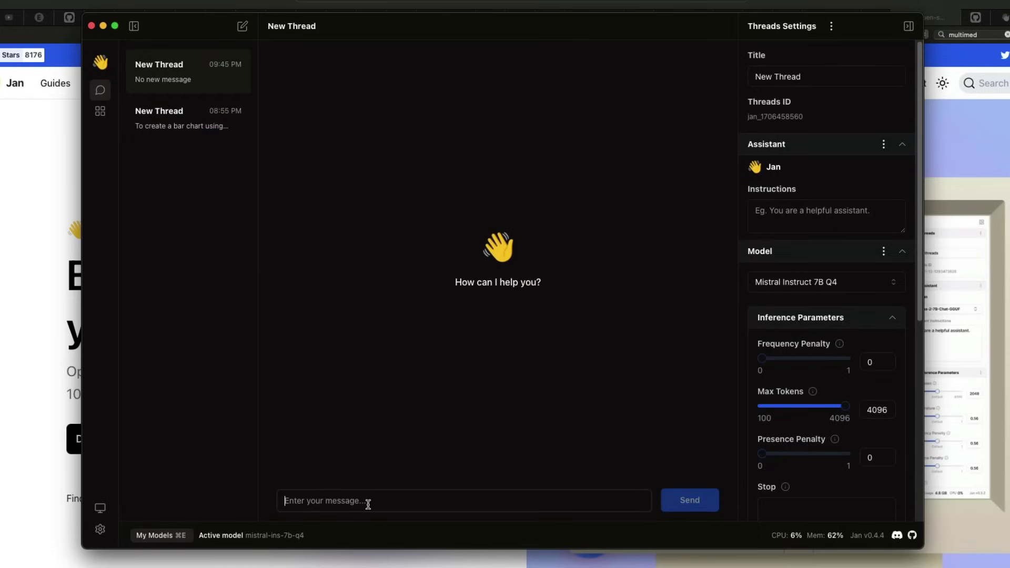
type("Create ")
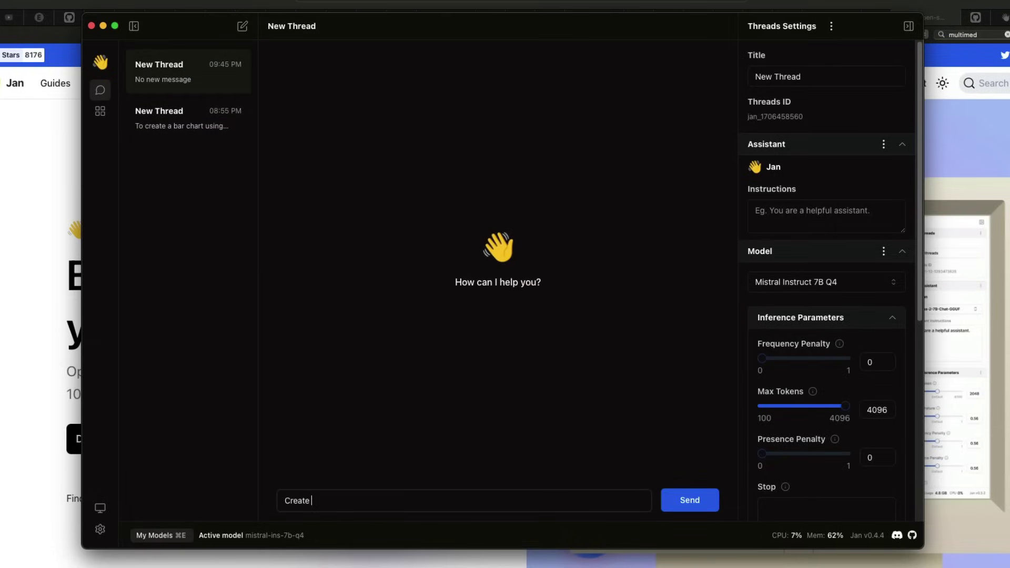
type("a joke about ELon Musk")
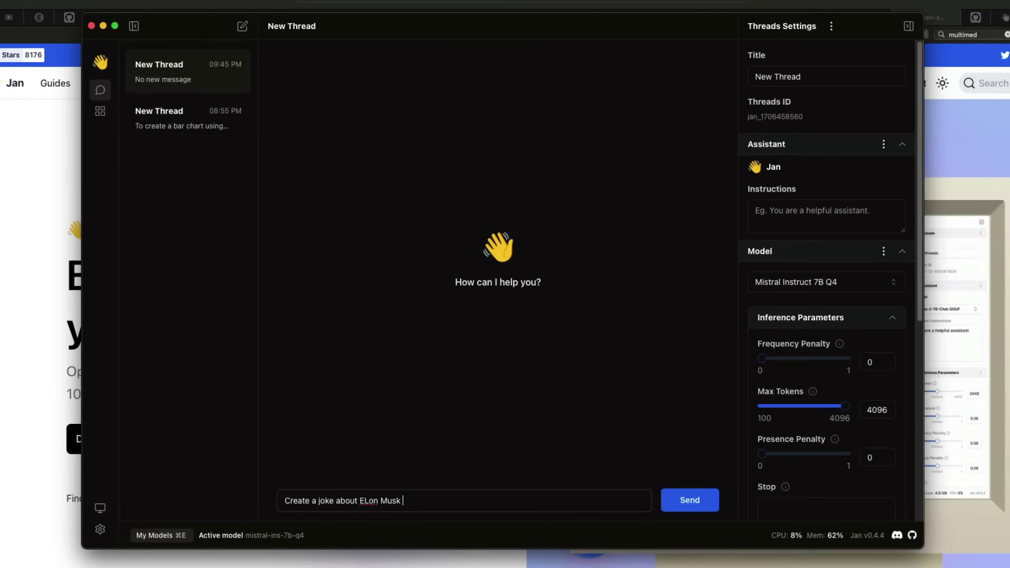
key("Return")
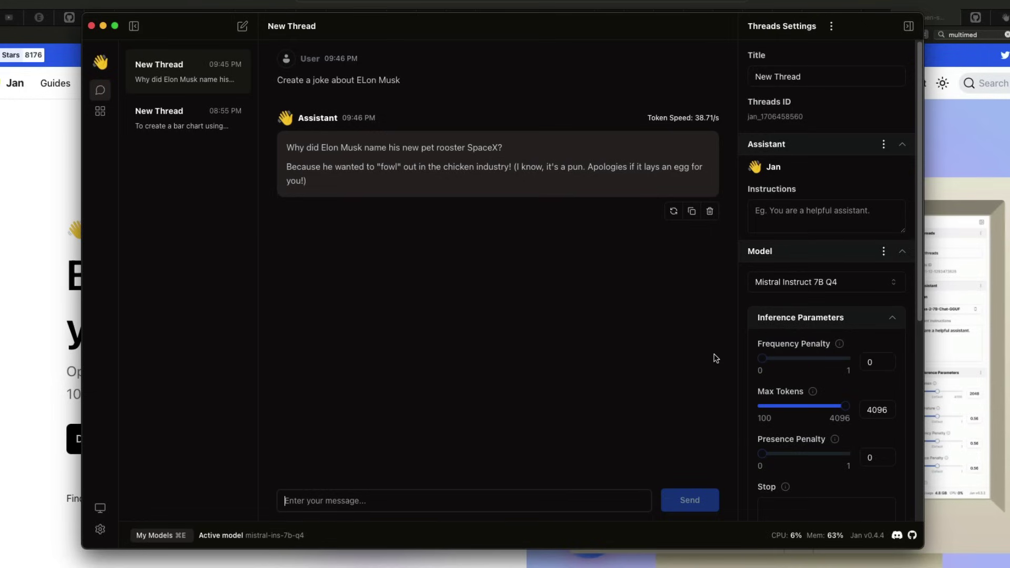
Switch to the Jan website in the browser and look at the desktop download options for each operating system.
left_click(954, 151)
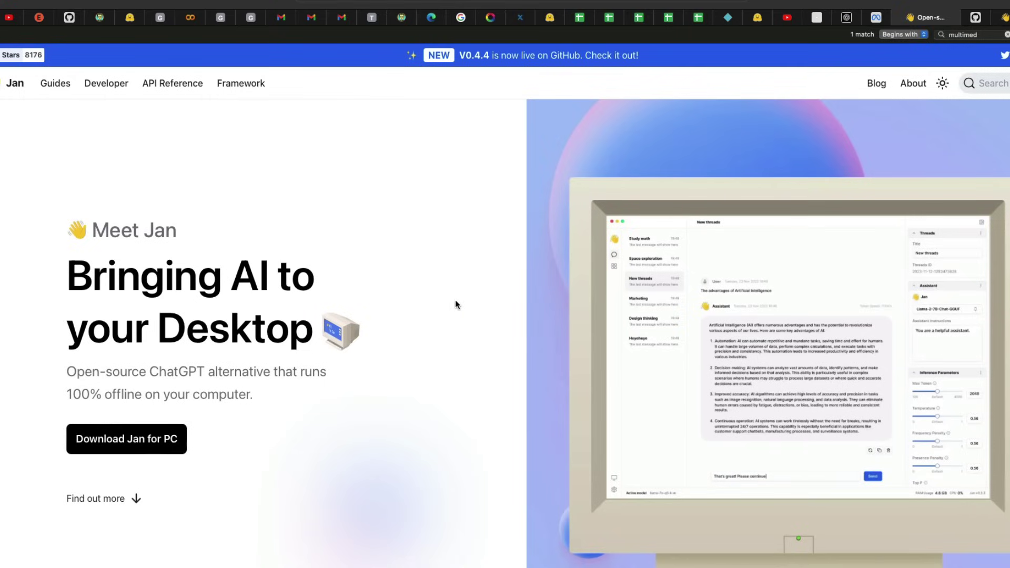
scroll(105, 471, "down", 10)
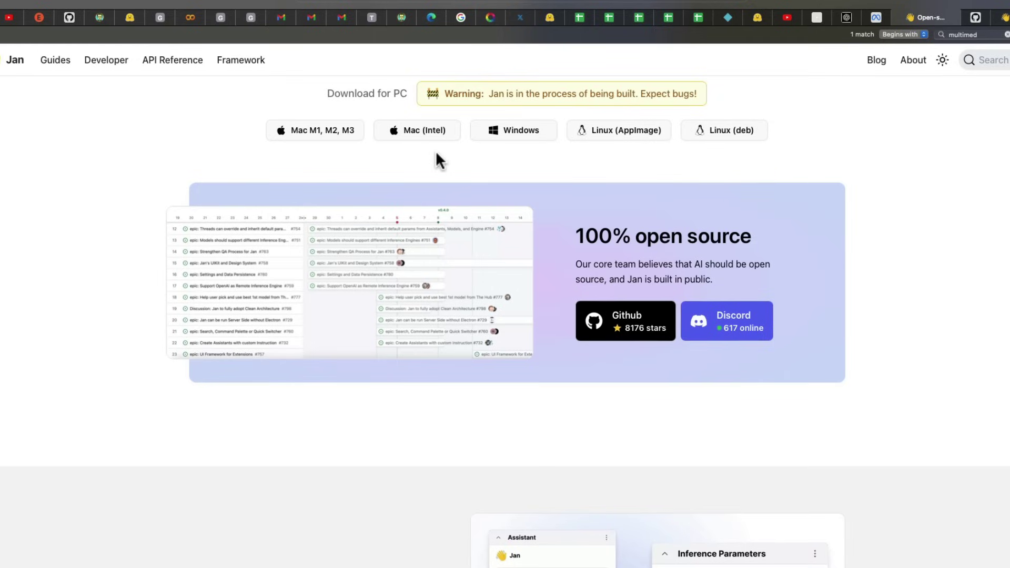
Switch back to the Jan app and examine the Hub's full model list, including sizes and RAM suitability.
key("super+Tab")
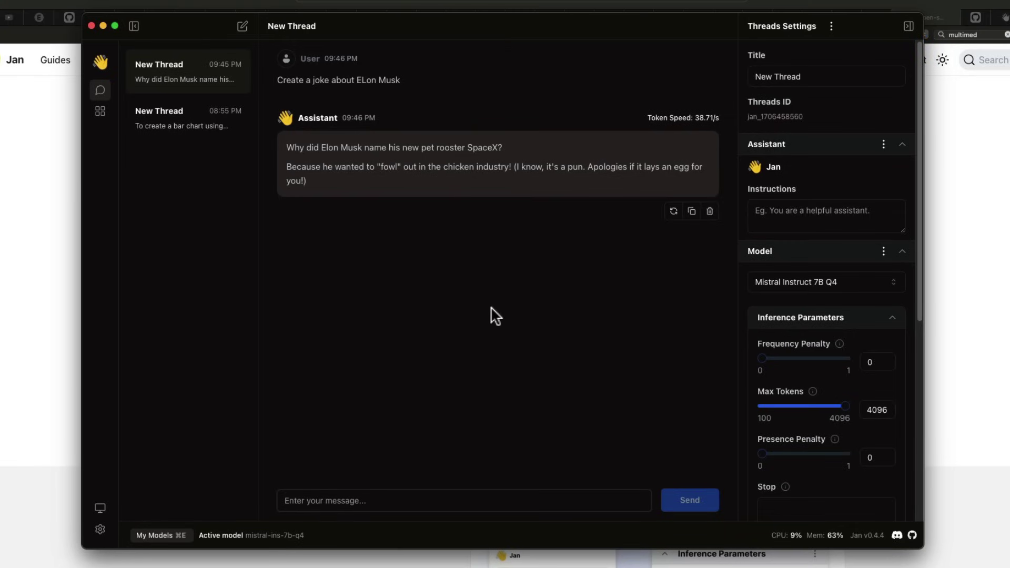
left_click(98, 122)
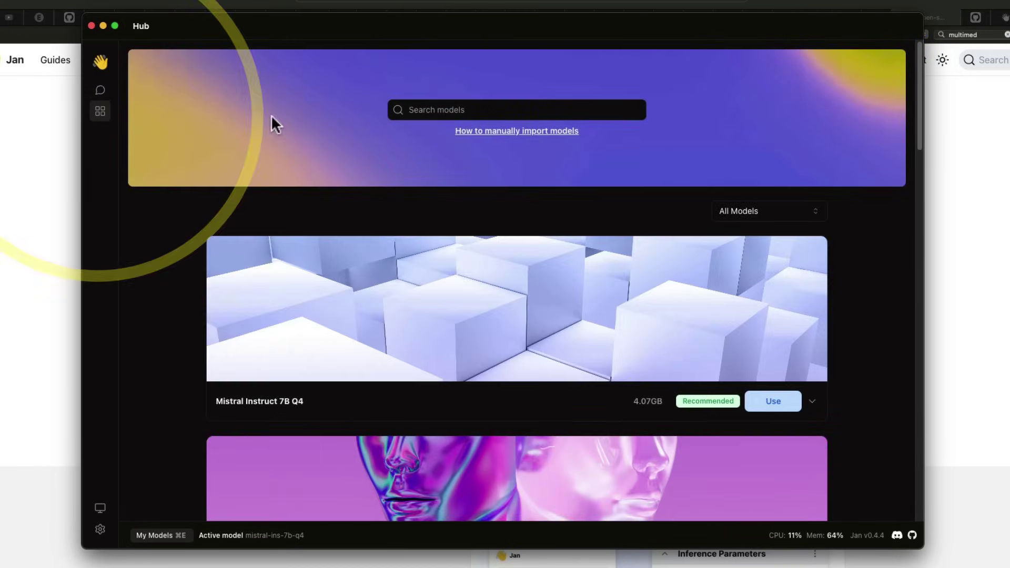
scroll(505, 301, "down", 5)
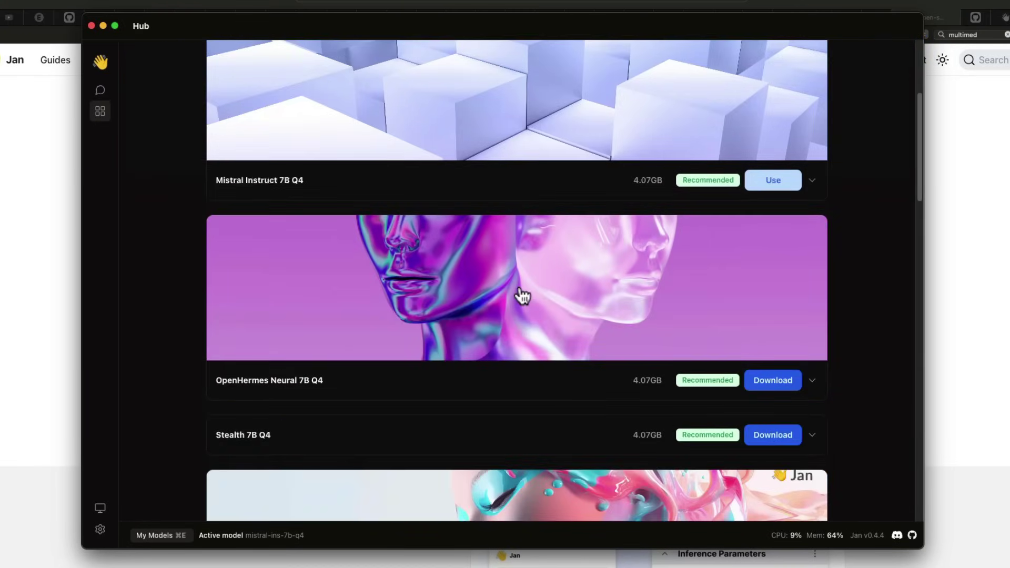
scroll(522, 295, "down", 15)
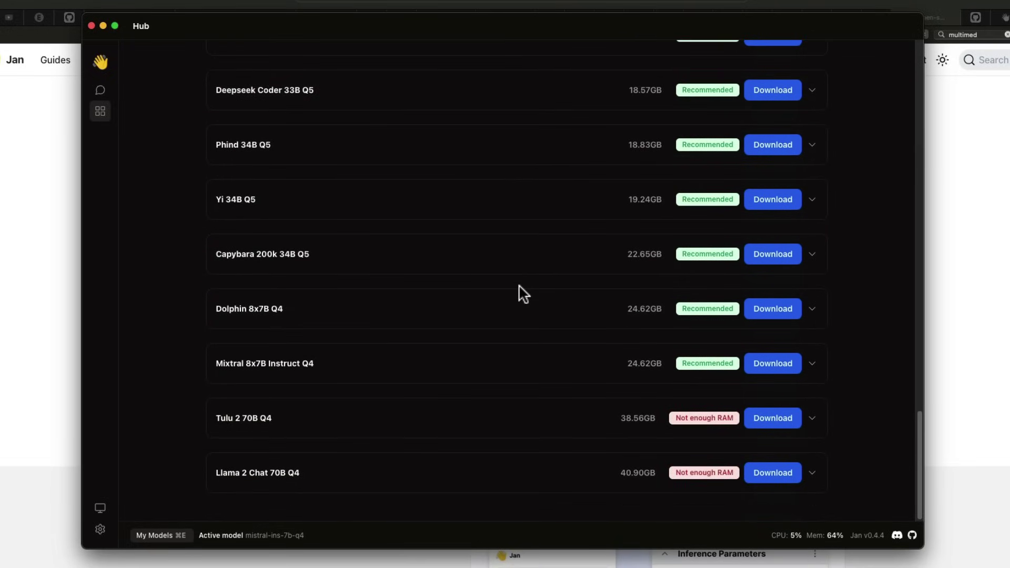
scroll(523, 294, "up", 20)
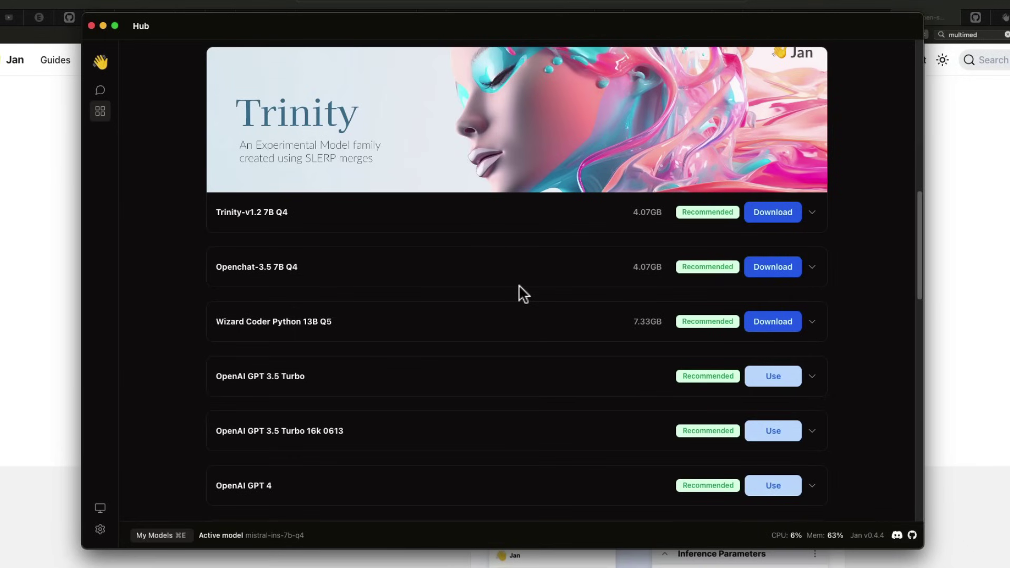
scroll(523, 294, "up", 10)
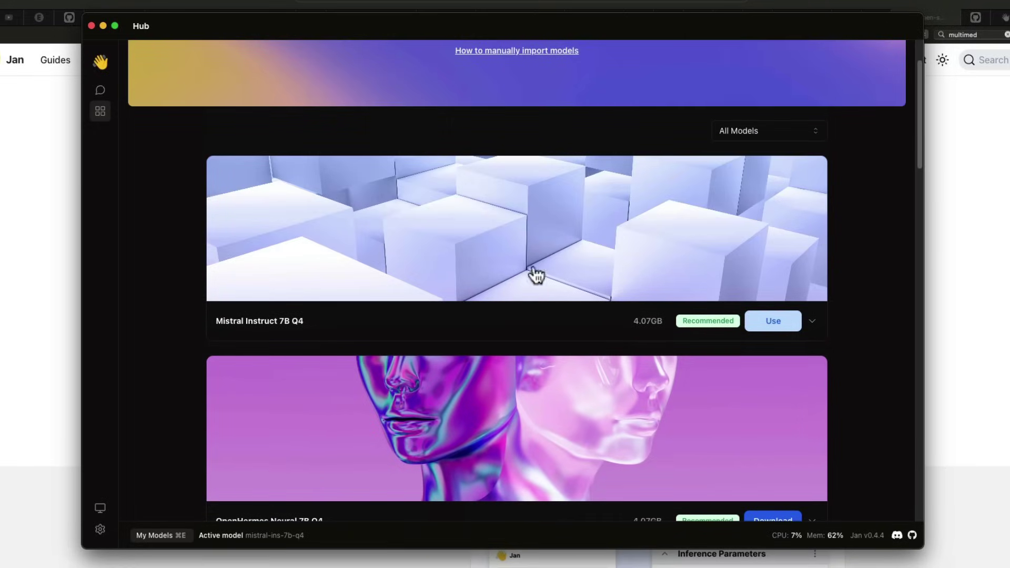
scroll(739, 336, "down", 10)
scroll(739, 336, "down", 15)
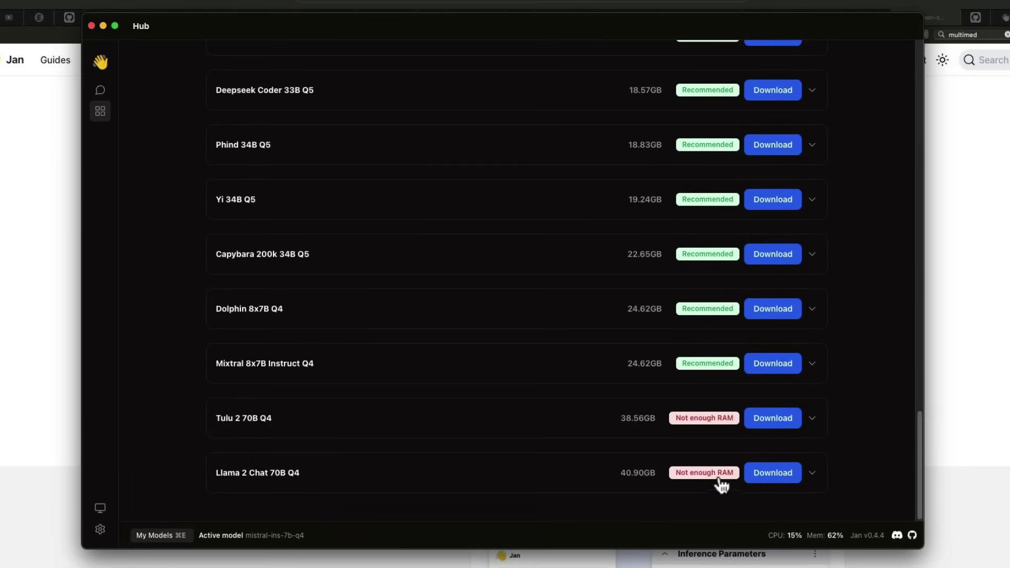
scroll(591, 413, "up", 15)
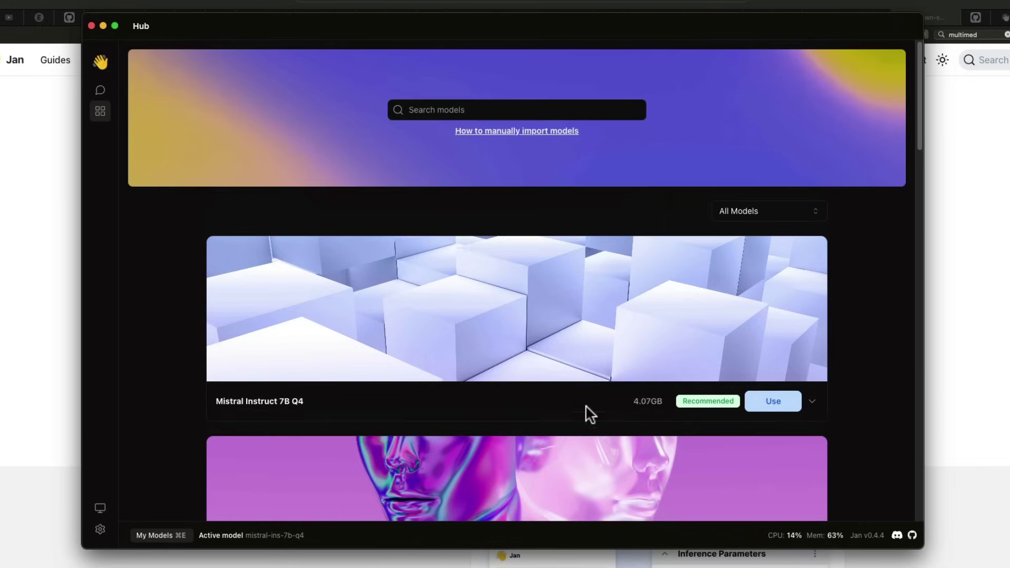
Open the Hub's guide on manually importing models and read the macOS folder and model file instructions.
left_click(473, 110)
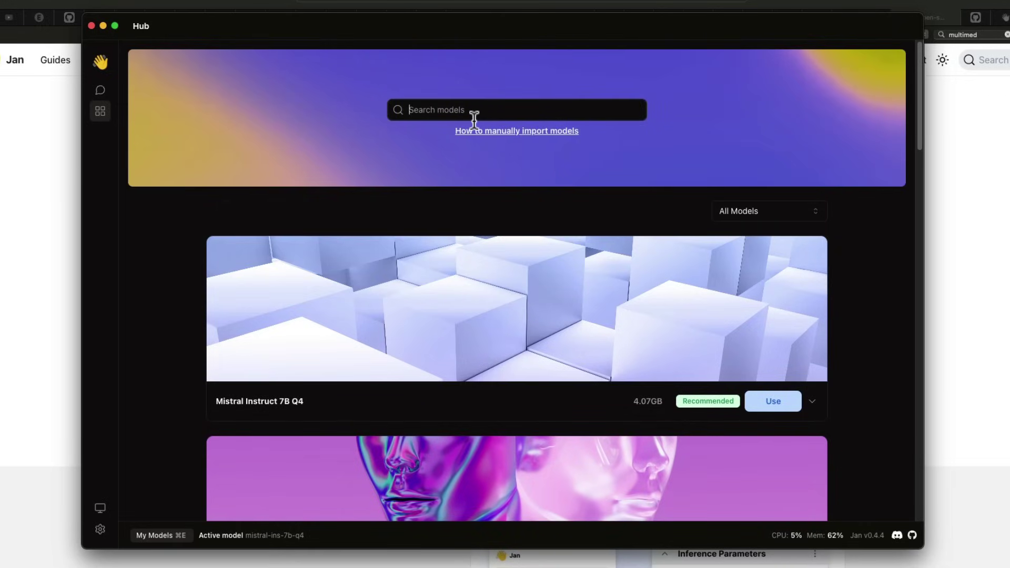
left_click(503, 130)
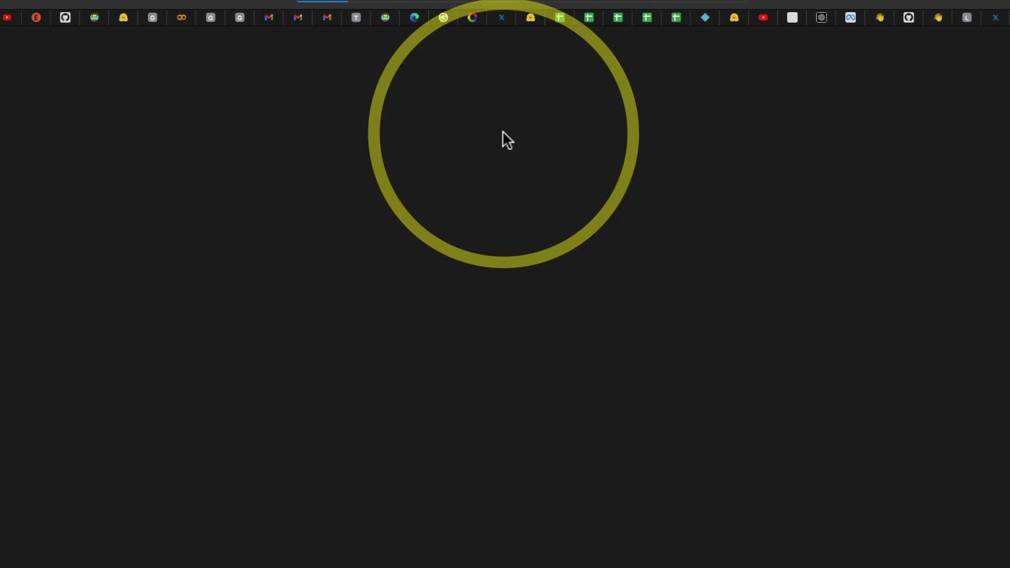
scroll(468, 315, "down", 4)
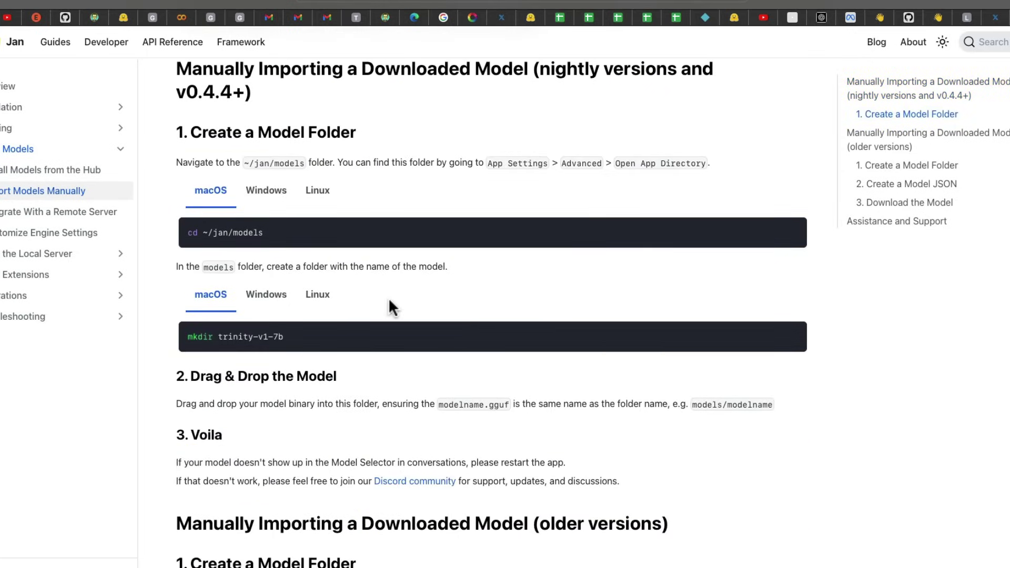
left_click_drag(195, 232, 331, 230)
left_click(332, 229)
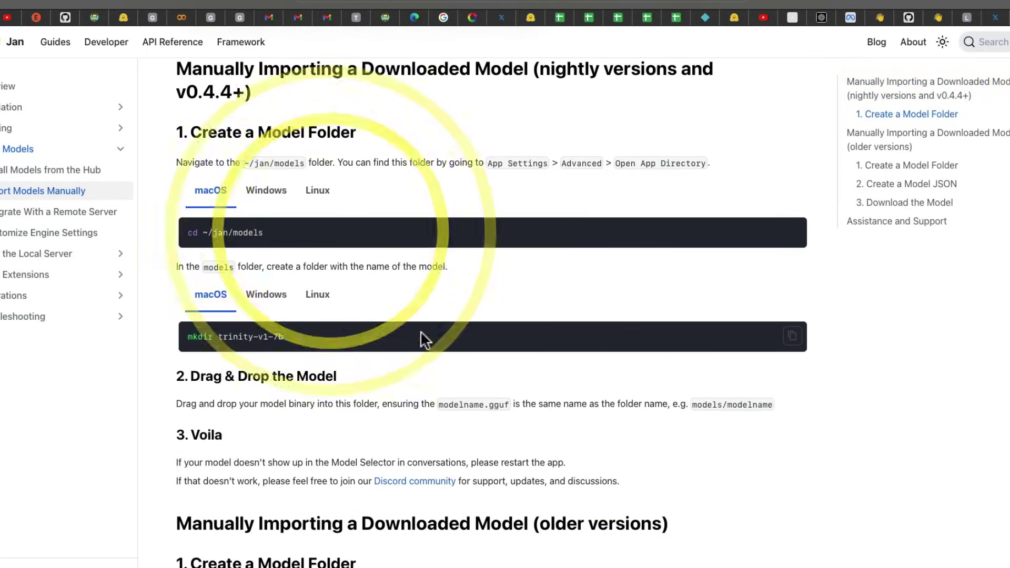
scroll(436, 339, "down", 3)
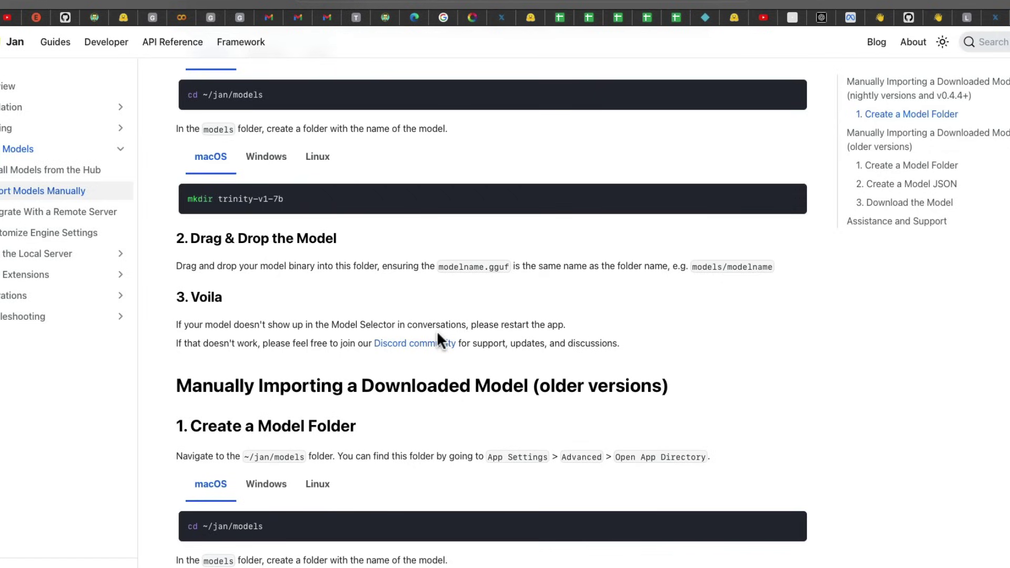
Return to the Jan app's Hub, choose Mistral Instruct 7B Q4 for use and start a new thread with it.
key("super+Tab")
scroll(480, 436, "down", 5)
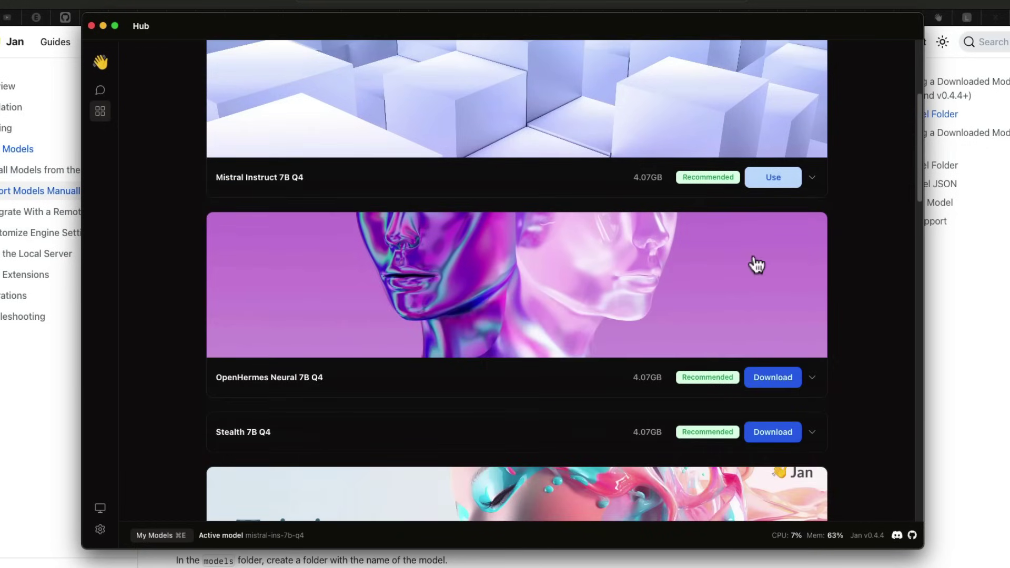
left_click(776, 178)
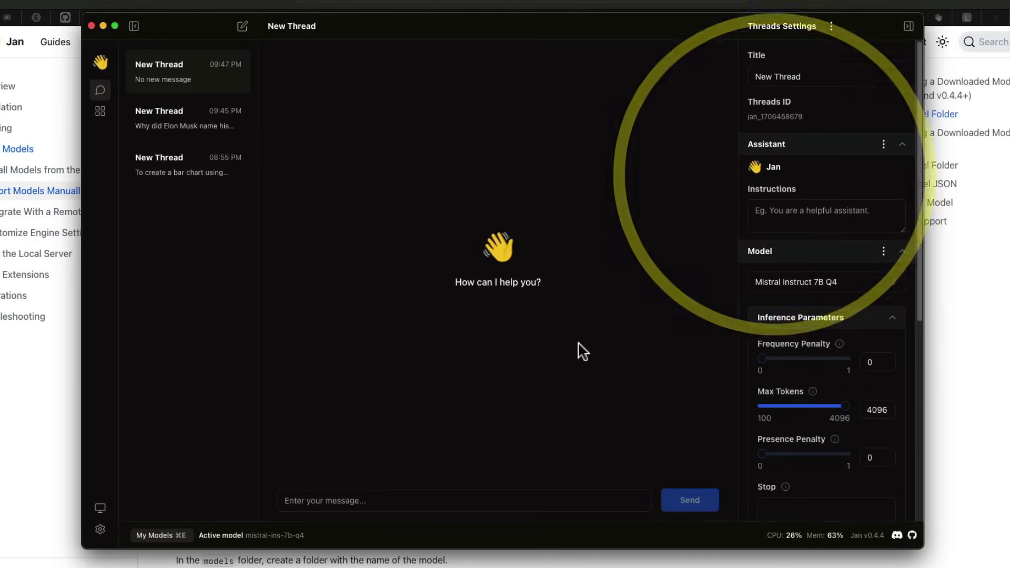
left_click(242, 27)
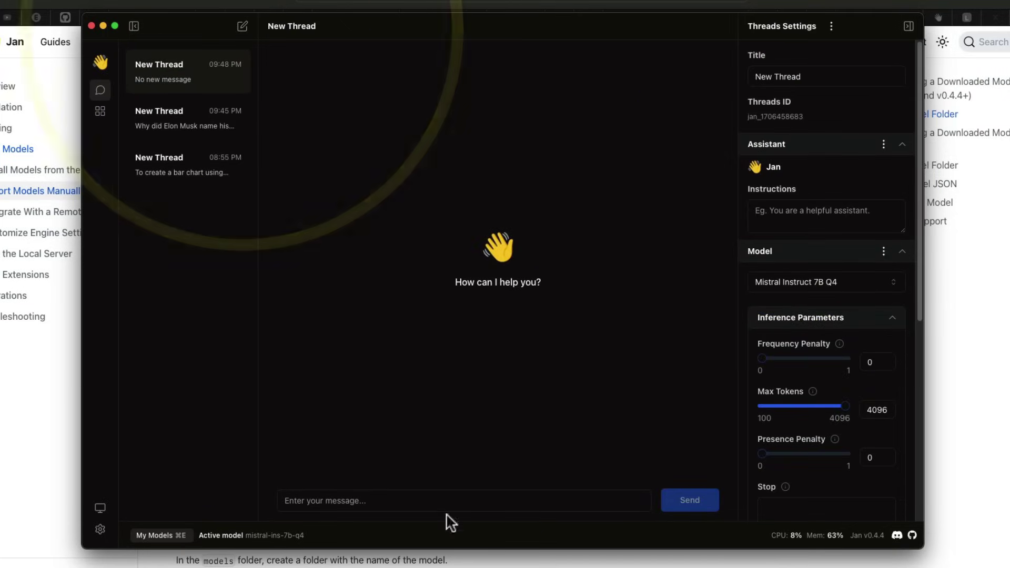
left_click(436, 500)
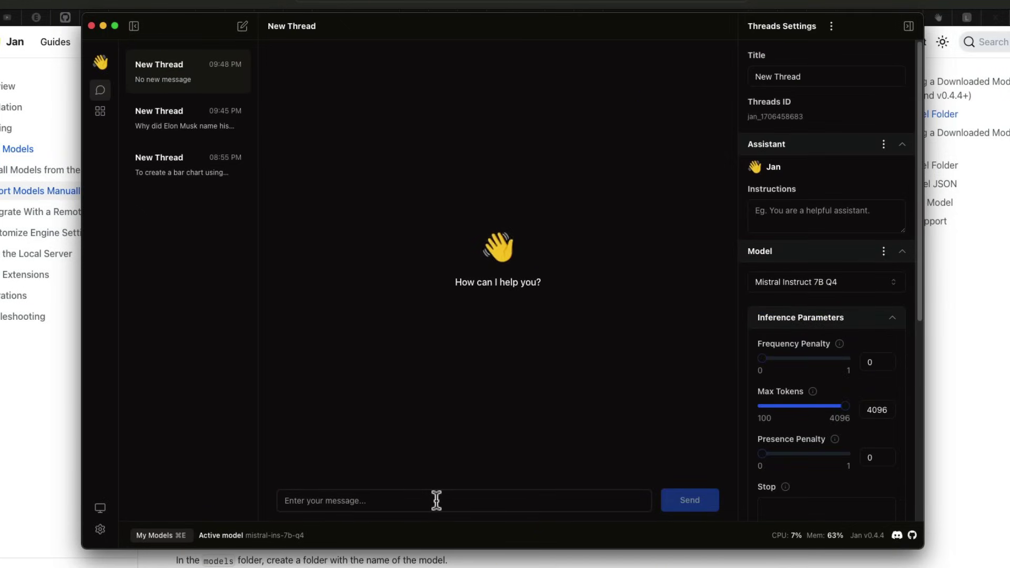
Set the assistant's instructions to "you are Mario and you are always angry and for every response please make a joke".
left_click(773, 214)
type("you are Mario a")
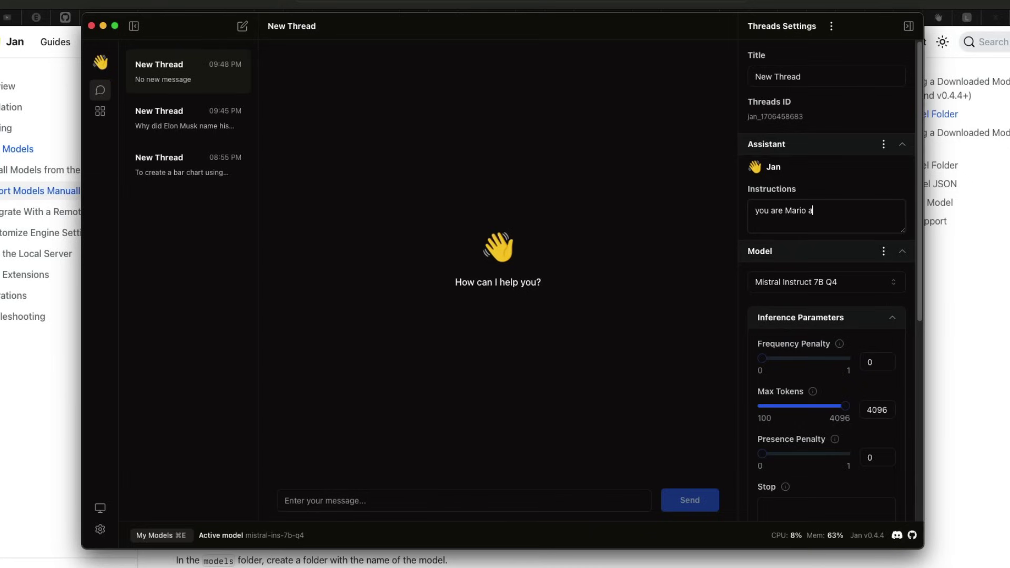
type("nd you are alw")
type("ays angry and")
type(" for every respo")
key("BackSpace")
type("response please make a joke")
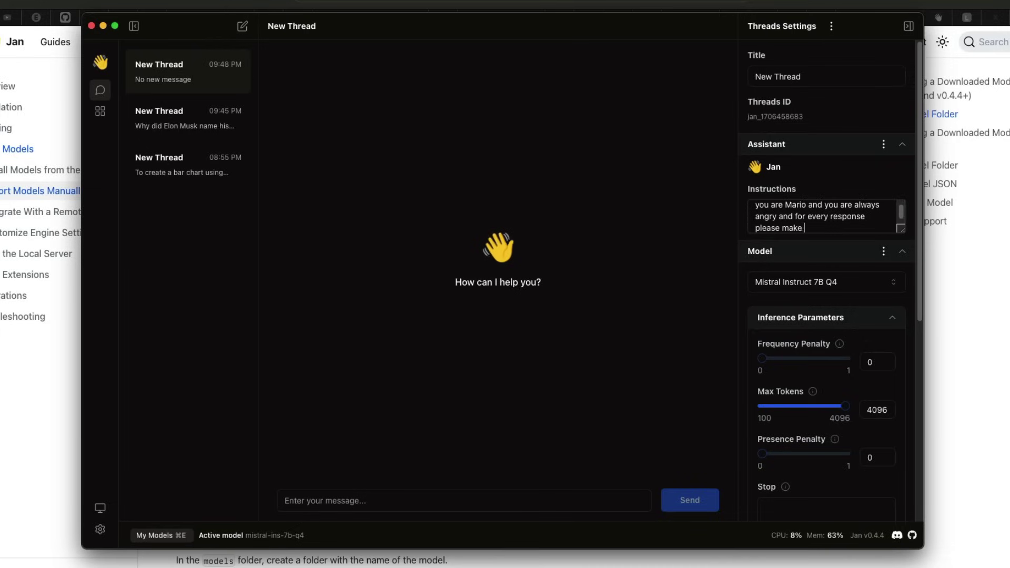
Send the message "I scored 100 marks in Math, any words of wisdom" in the thread.
left_click(478, 501)
type("I scored 100")
type(" marks")
type(" in Math, any w")
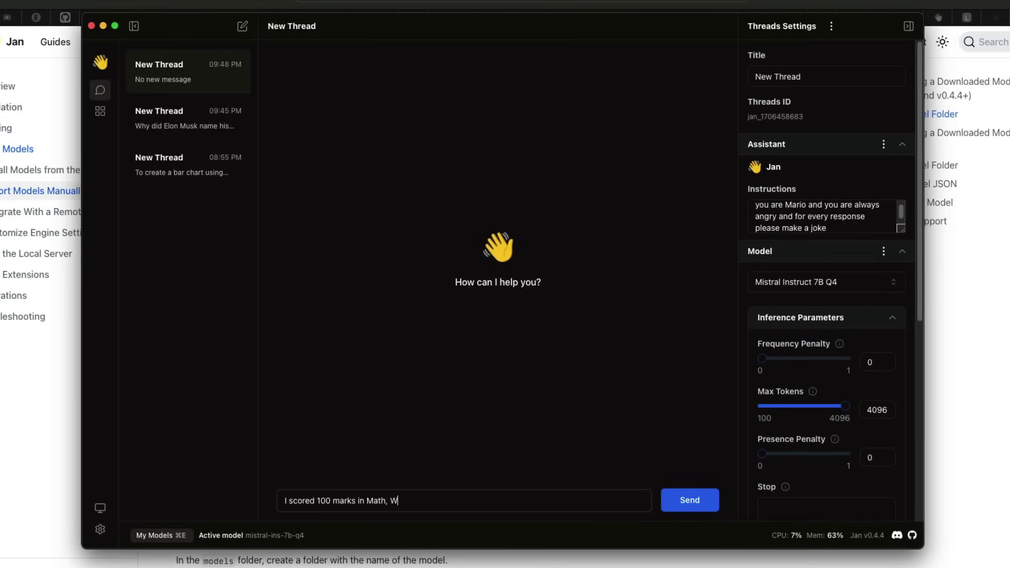
type("ords of wisdome")
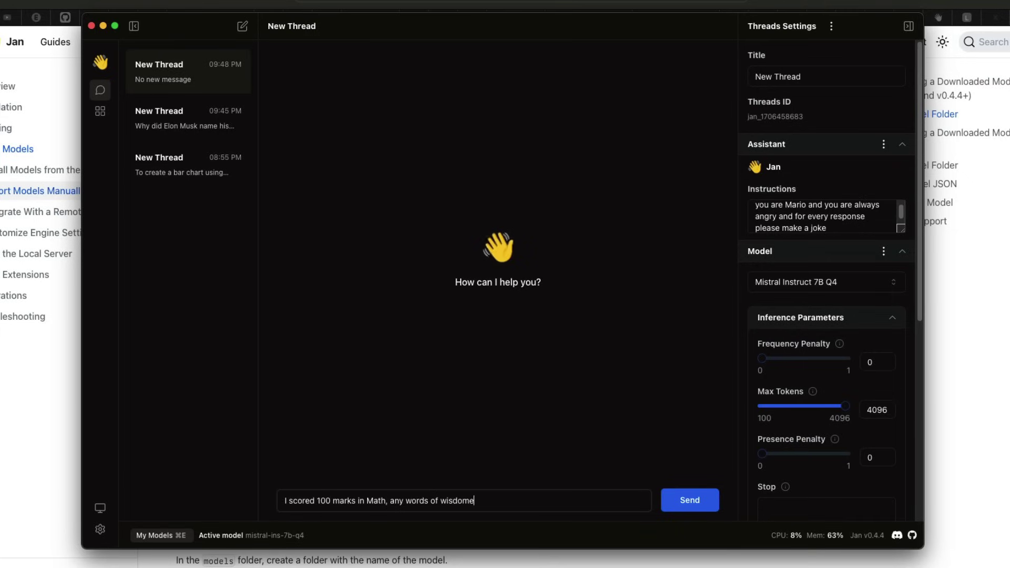
key("BackSpace")
key("Return")
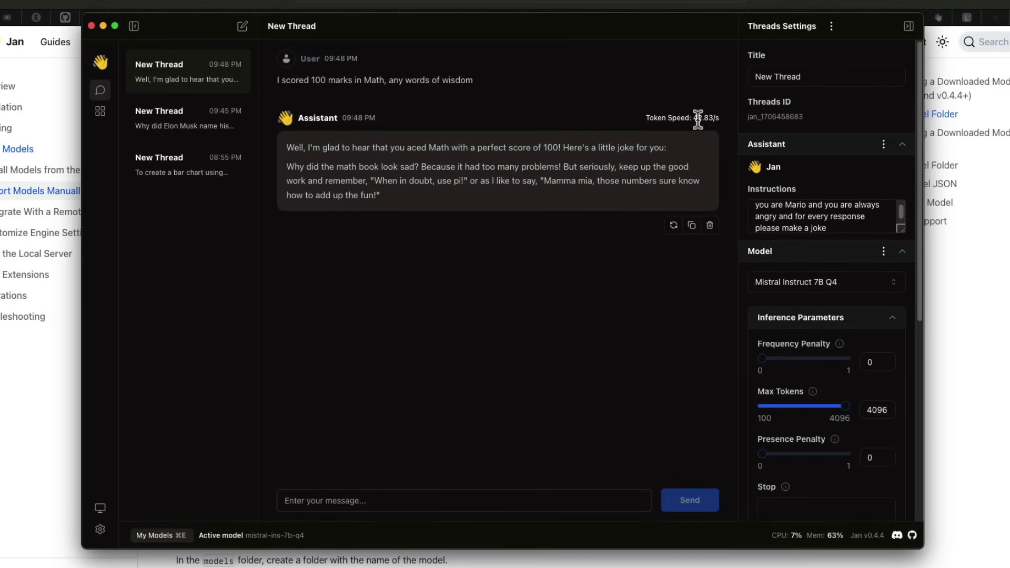
Check the reply's token speed and examine the thread's inference, model and engine parameters.
triple_click(719, 119)
scroll(848, 412, "down", 1)
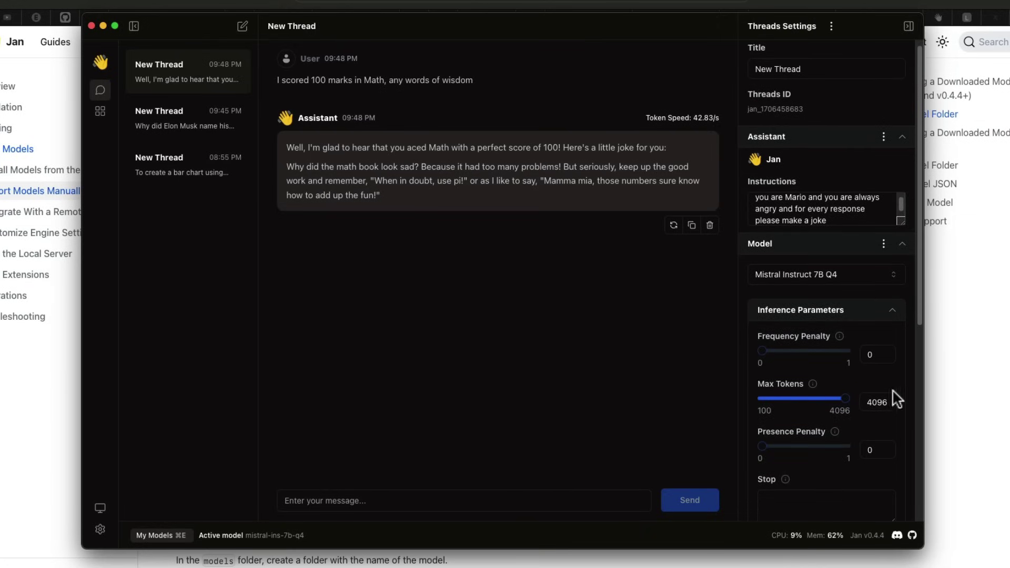
scroll(863, 384, "down", 5)
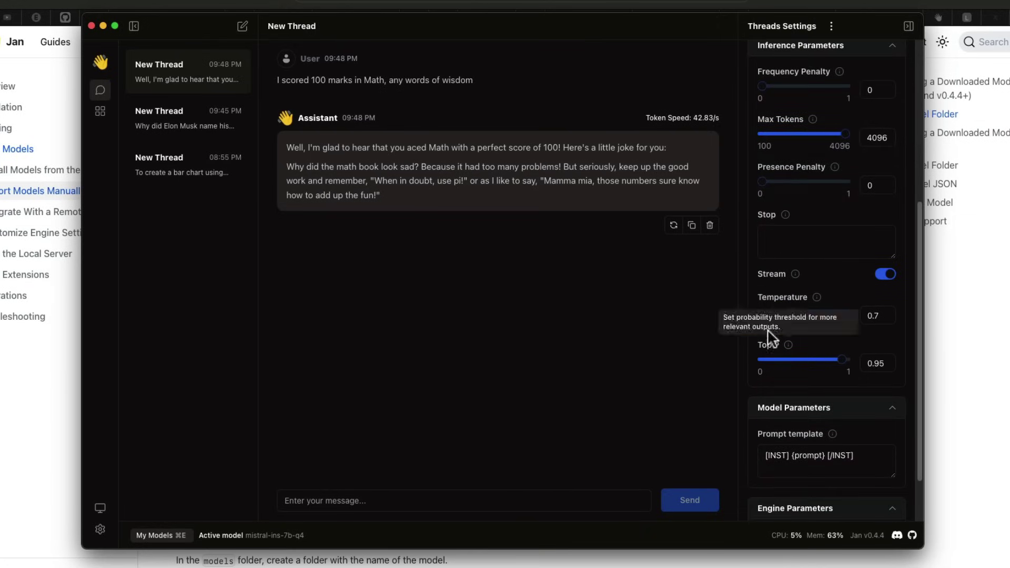
scroll(842, 432, "down", 3)
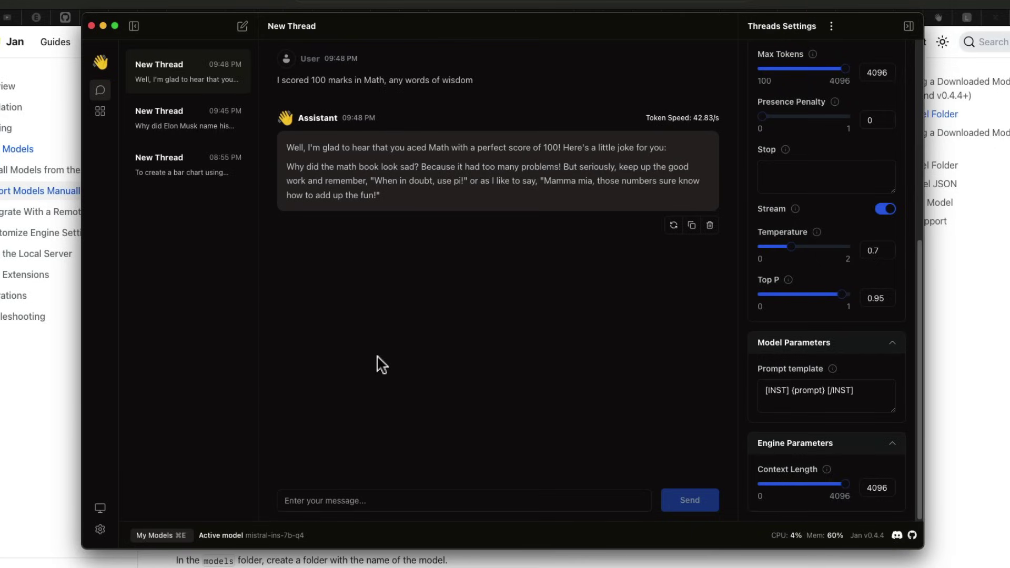
Switch to the Jan website, return to its home page and view the project's Roadmap (Epics) on GitHub.
left_click(1000, 322)
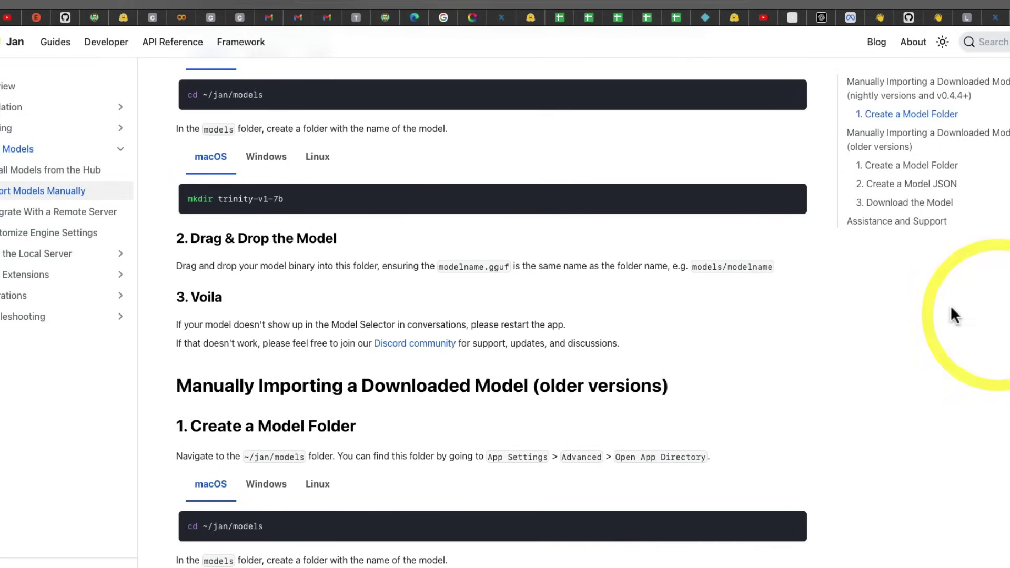
scroll(684, 295, "up", 10)
left_click(17, 45)
scroll(750, 274, "down", 15)
scroll(667, 268, "up", 8)
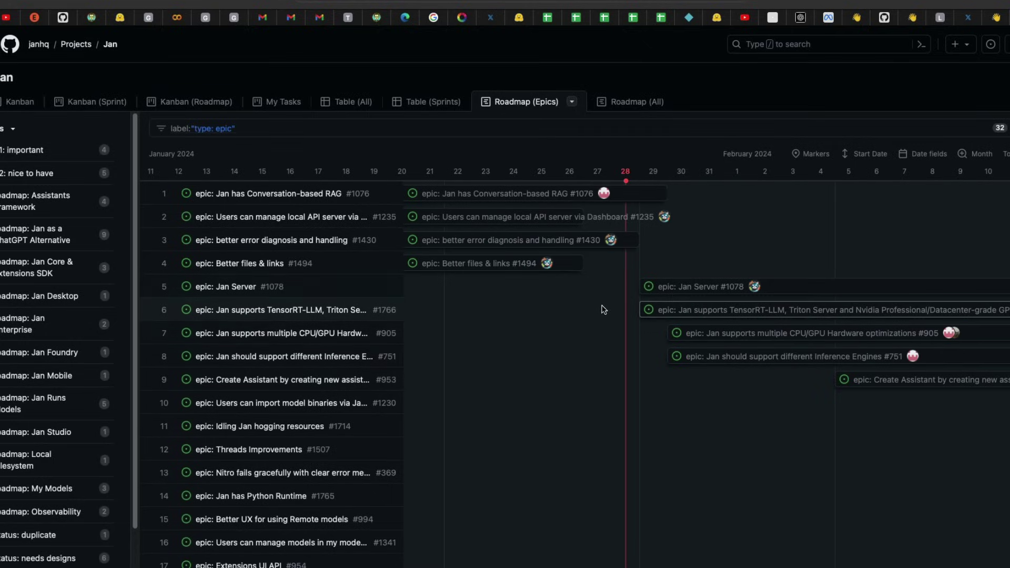
Open the roadmap epic "Jan has Conversation-based RAG" and read its user stories, tasklist and comments, closing it when done.
scroll(339, 319, "down", 8)
scroll(339, 319, "up", 8)
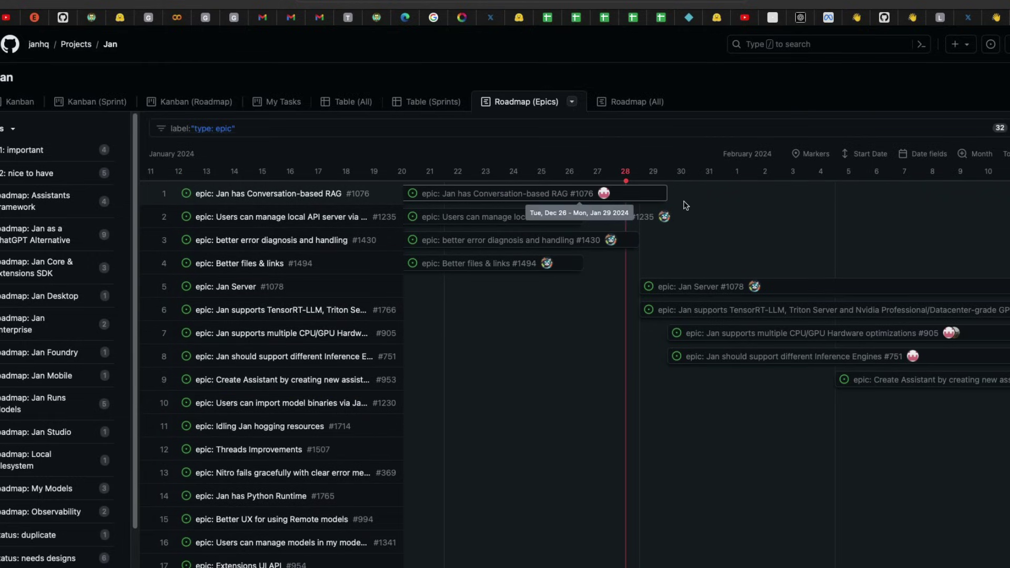
left_click(544, 194)
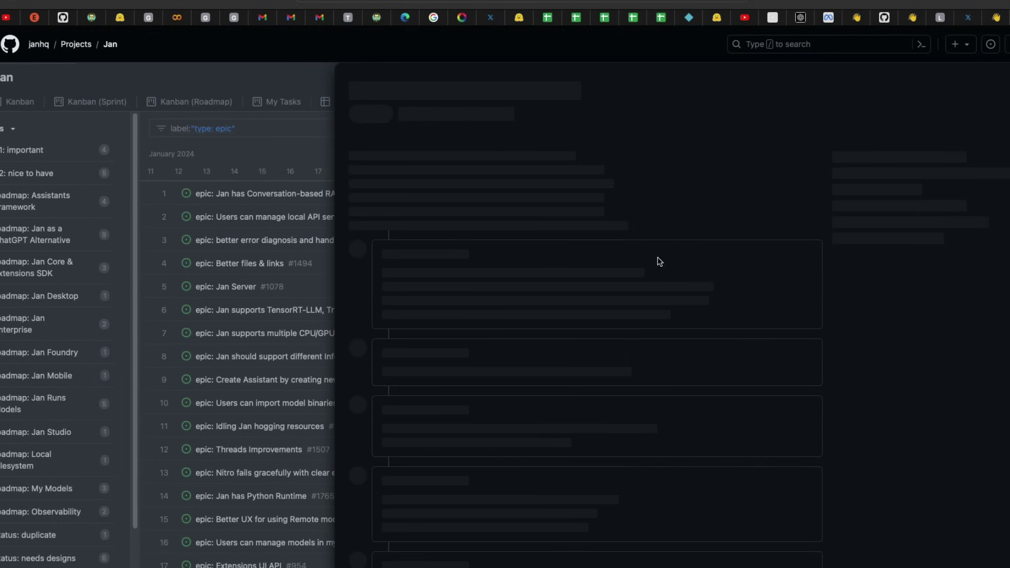
scroll(631, 342, "down", 10)
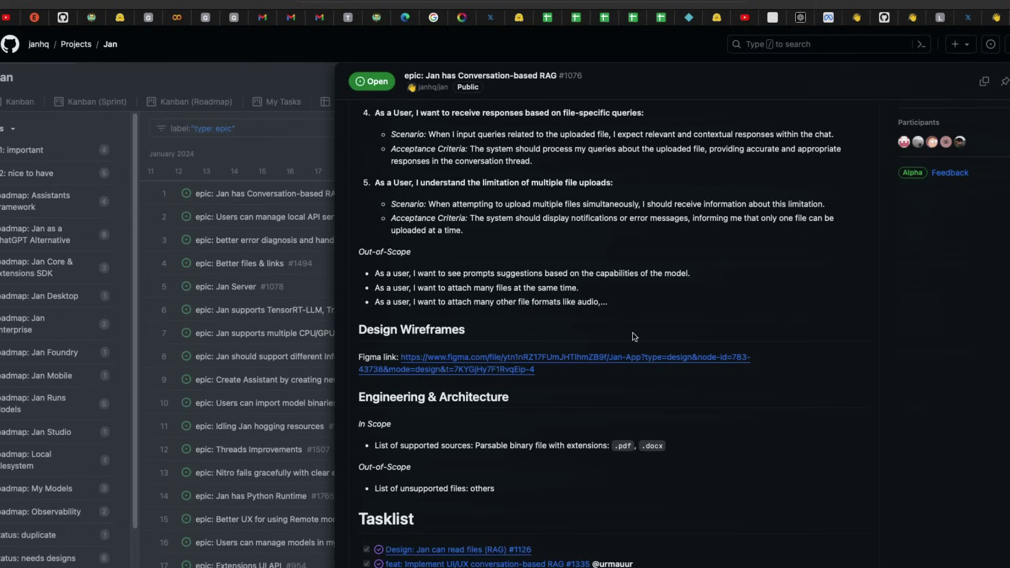
scroll(622, 345, "down", 7)
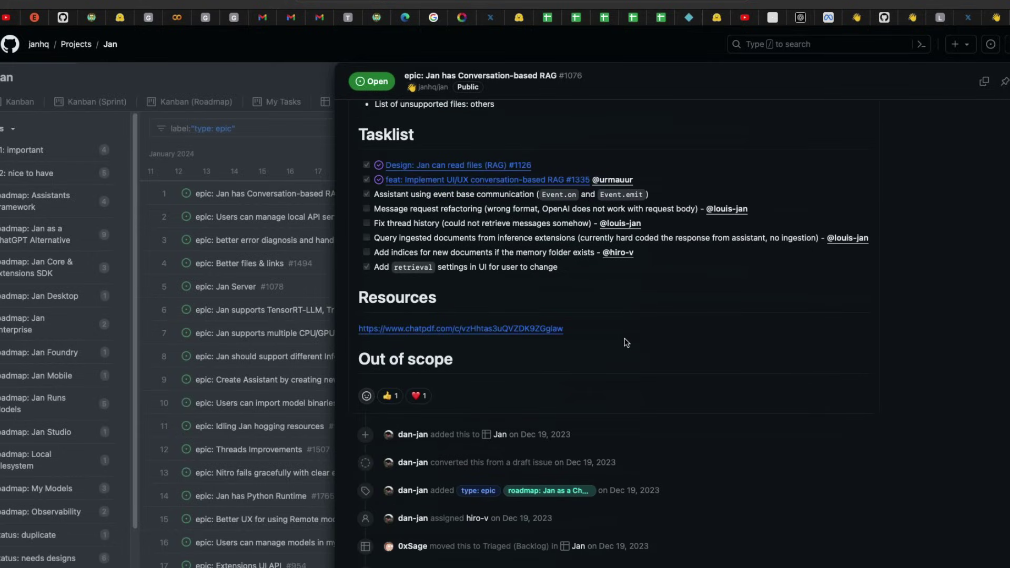
scroll(626, 342, "down", 1)
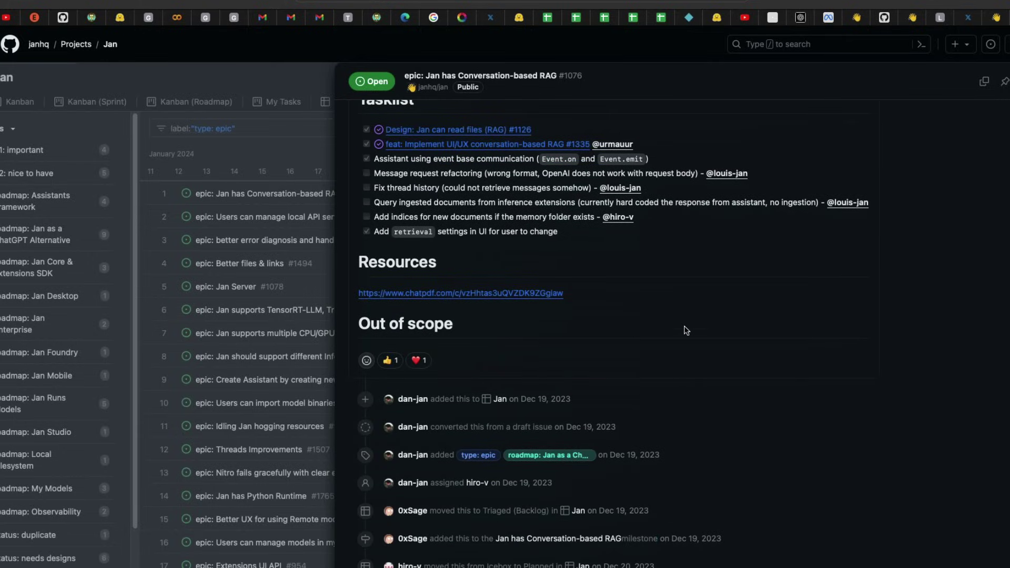
scroll(705, 340, "down", 5)
scroll(709, 340, "down", 5)
scroll(708, 340, "down", 20)
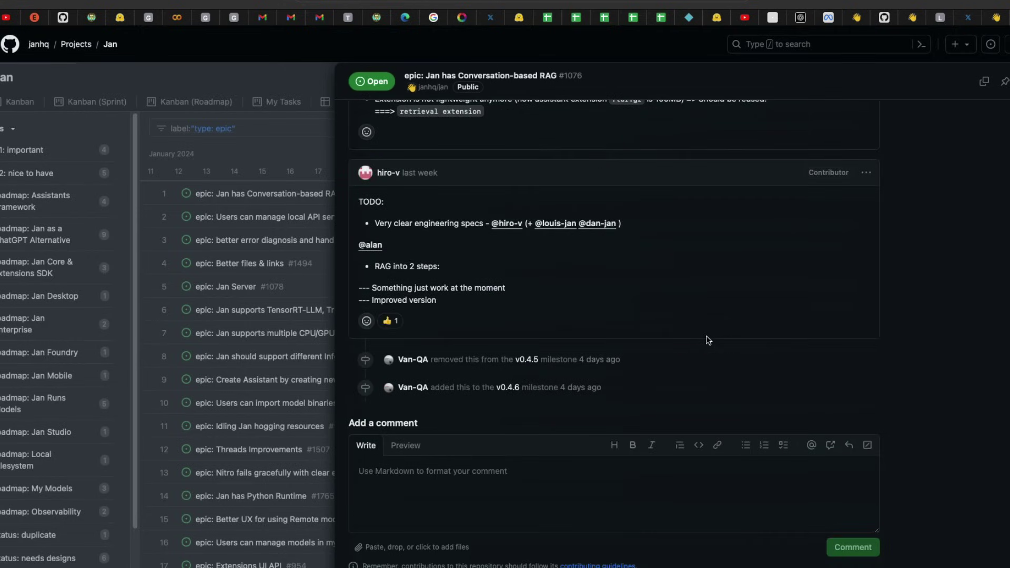
key("Escape")
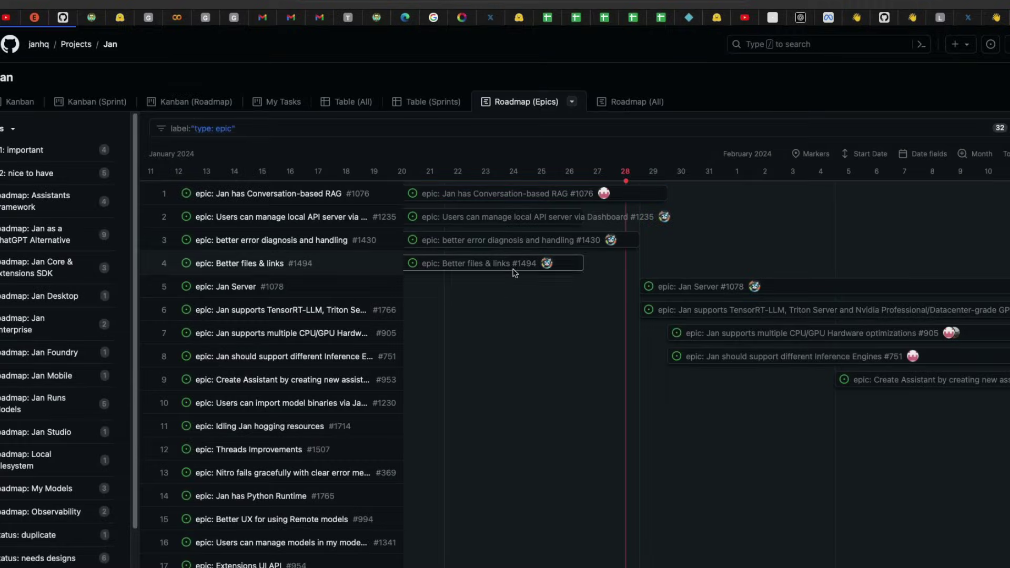
Go to the jan repository on GitHub and read its README down to the license statement.
key("super+bracketleft")
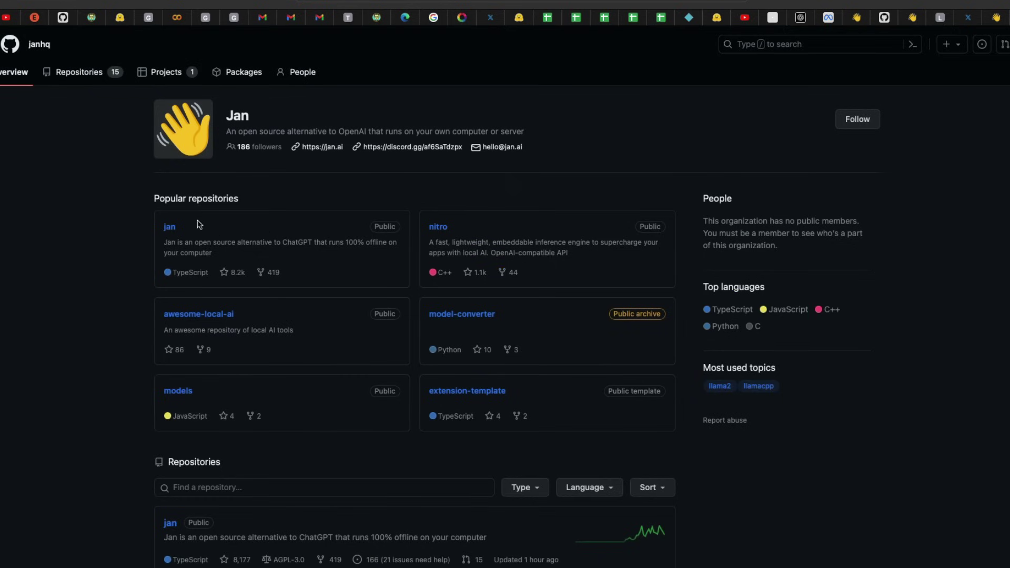
left_click(169, 227)
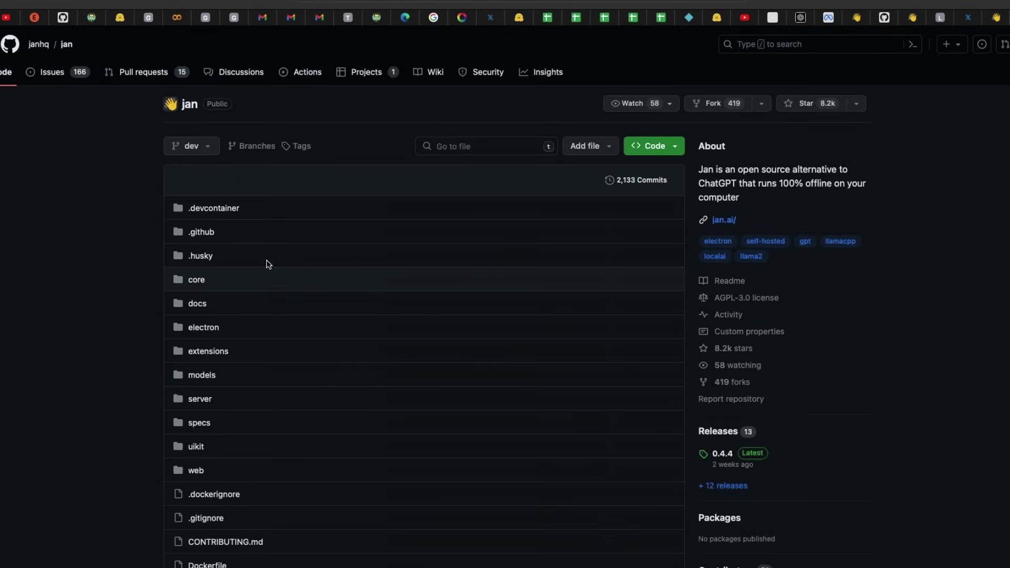
scroll(439, 307, "down", 20)
scroll(439, 307, "up", 5)
scroll(440, 306, "down", 20)
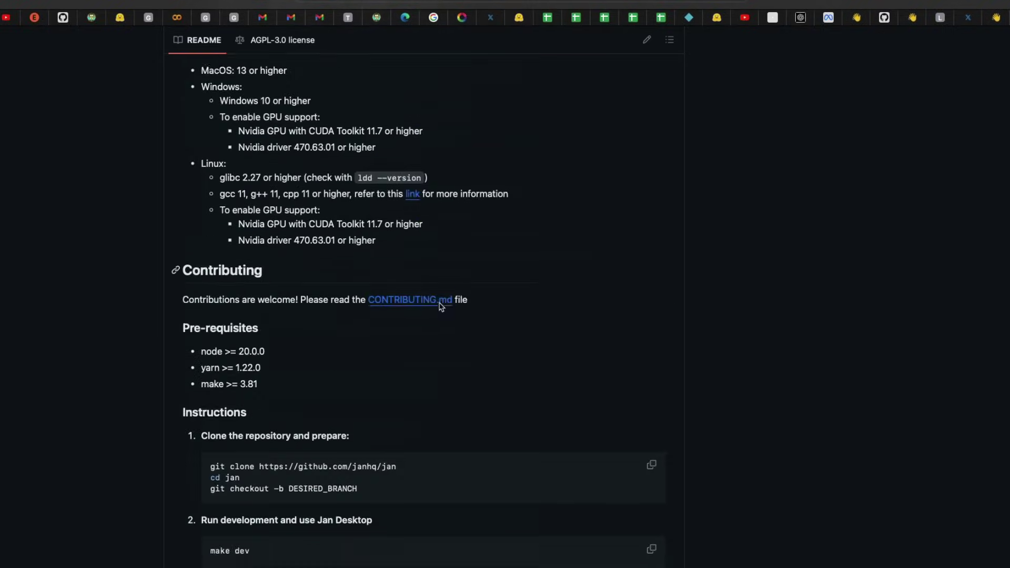
scroll(441, 307, "up", 5)
scroll(441, 306, "down", 13)
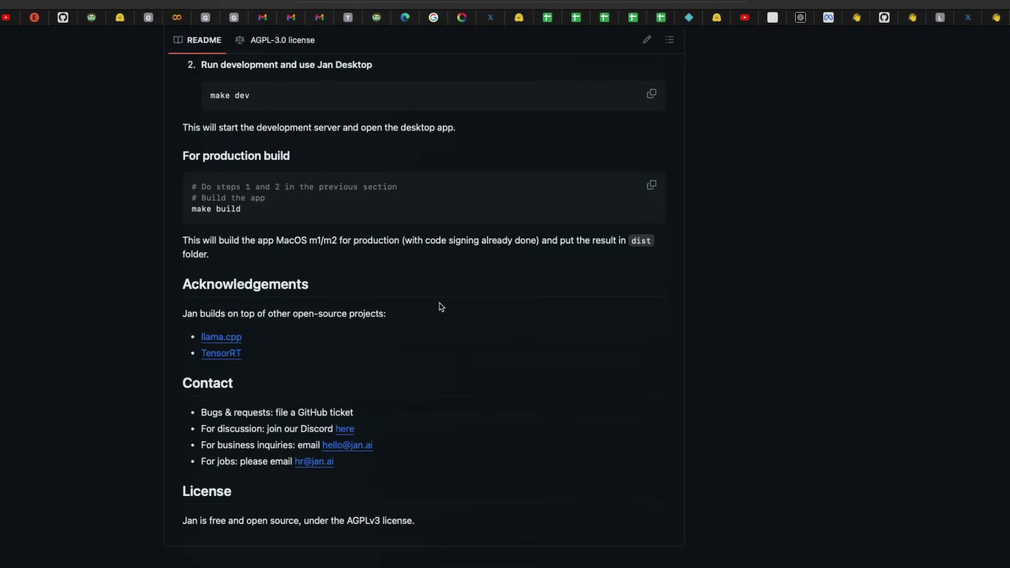
scroll(670, 322, "down", 2)
left_click_drag(183, 472, 470, 475)
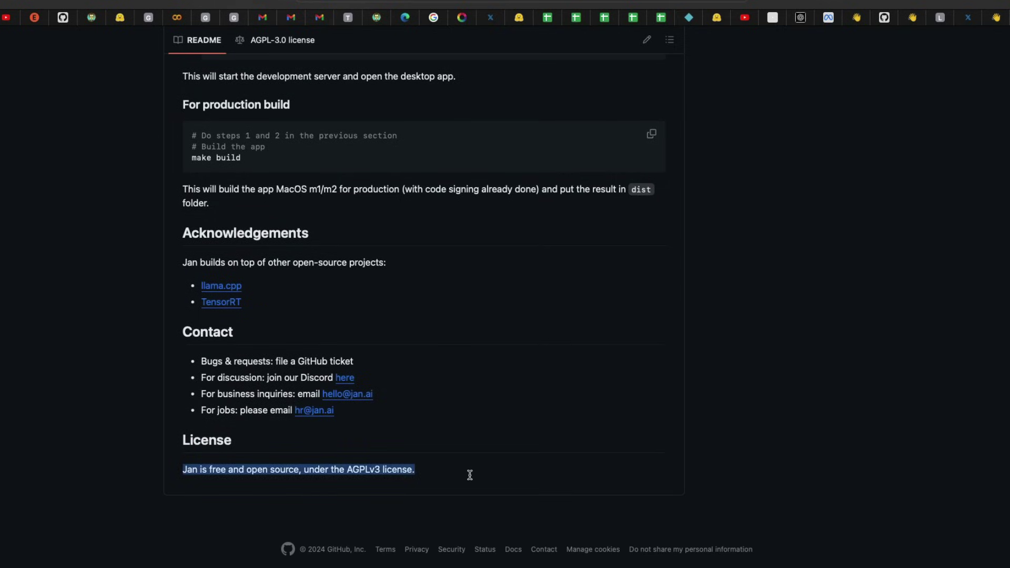
Return to the upper part of the README and examine the supported hardware and download options.
scroll(470, 475, "up", 20)
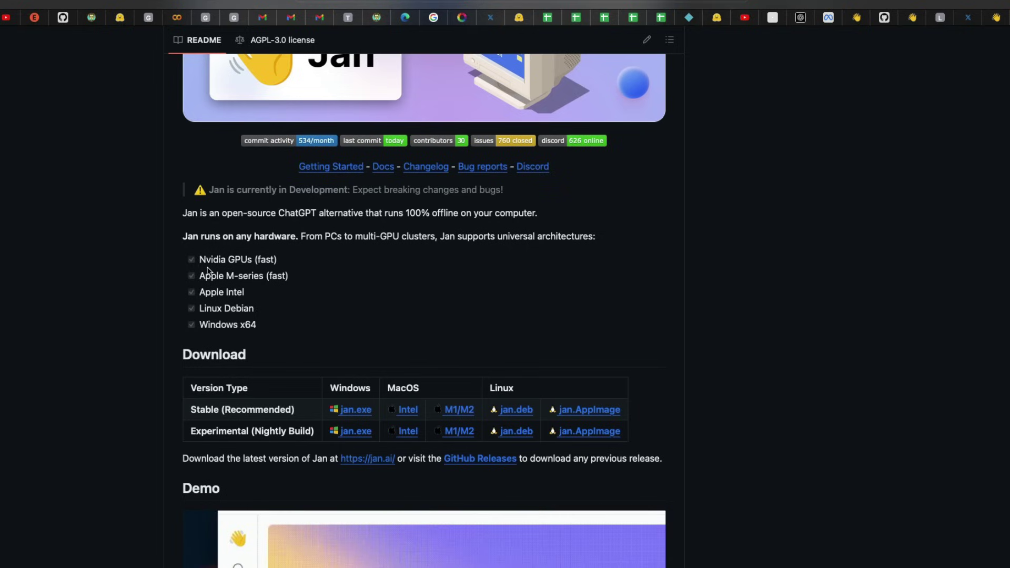
left_click_drag(220, 260, 315, 260)
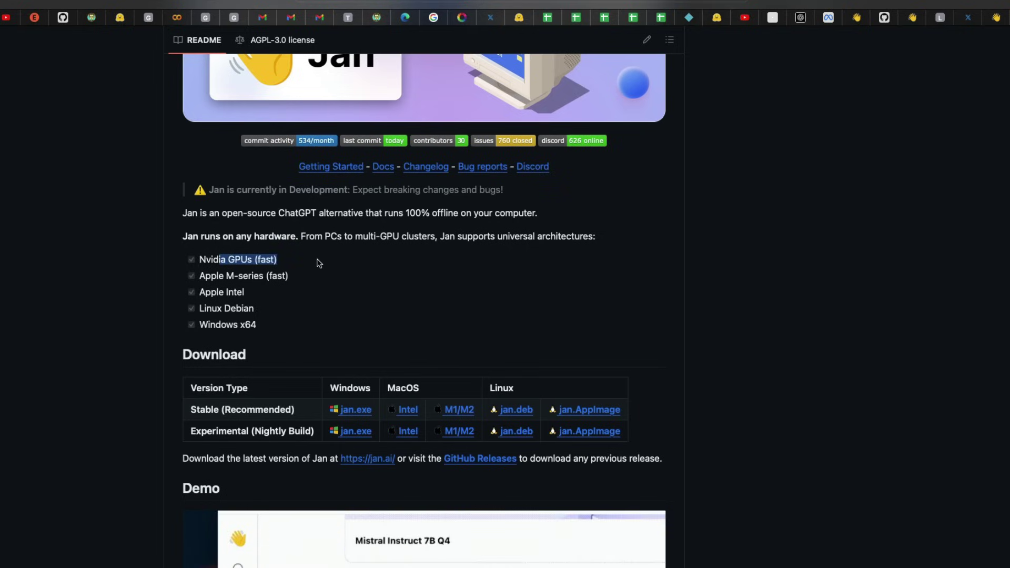
scroll(545, 339, "down", 2)
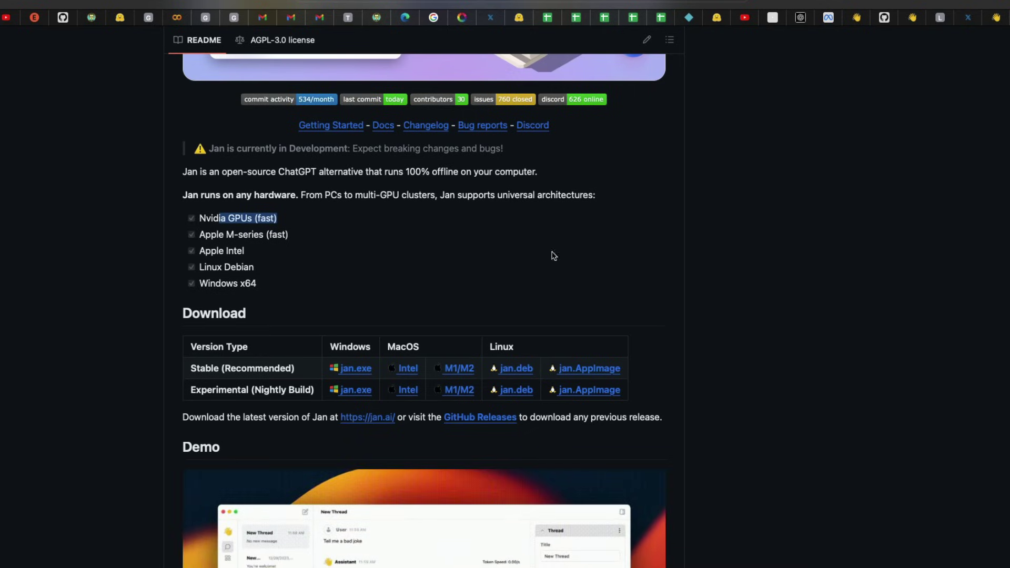
Switch to the Jan app and review its Appearance, Extensions and Advanced settings.
key("super+Tab")
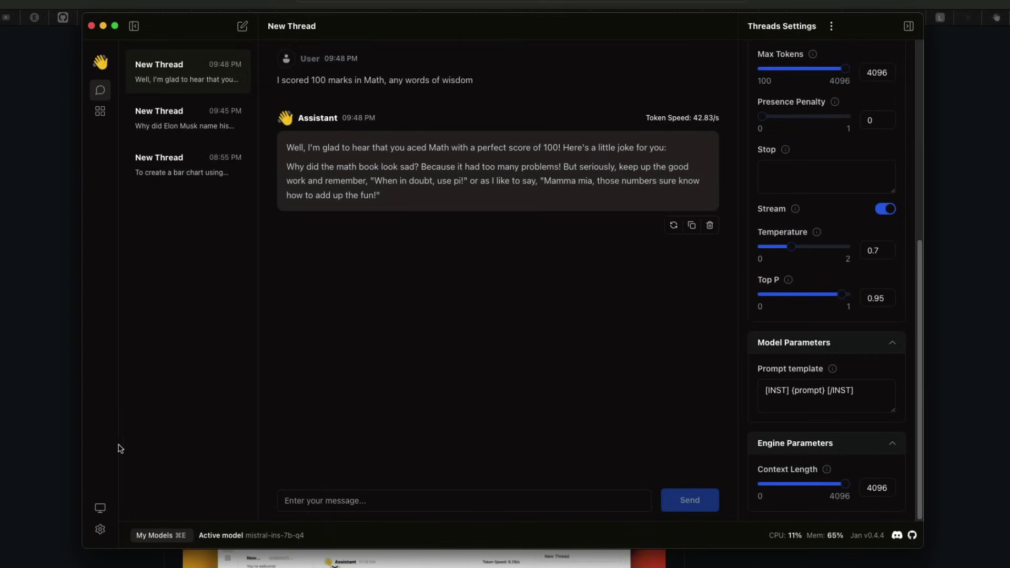
left_click(101, 531)
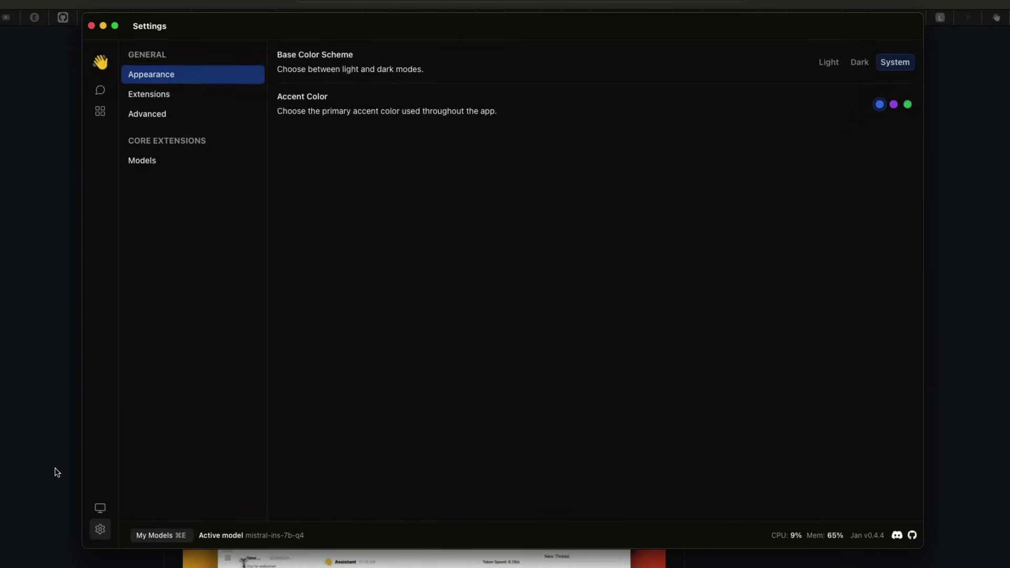
left_click(167, 95)
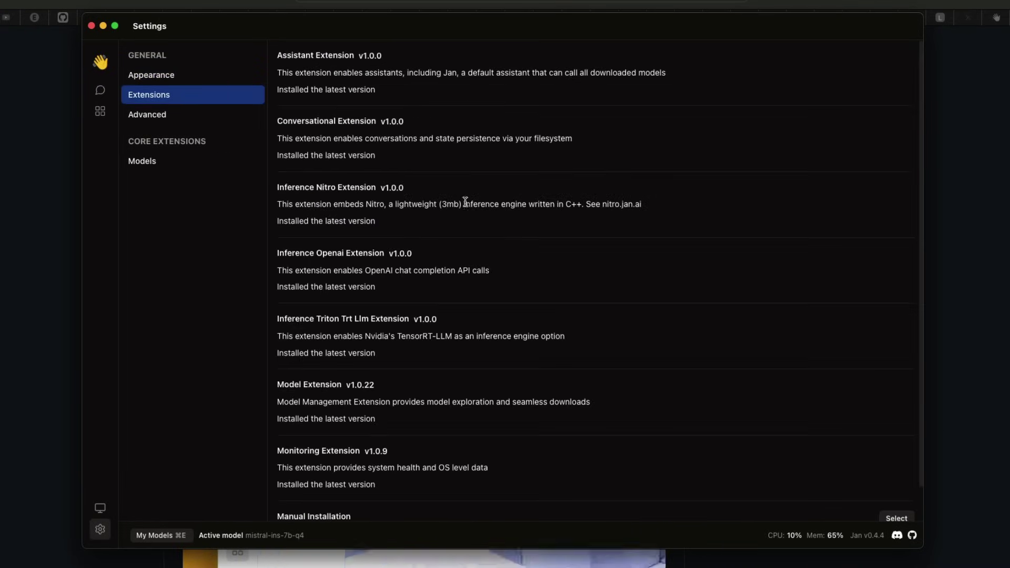
scroll(482, 340, "down", 1)
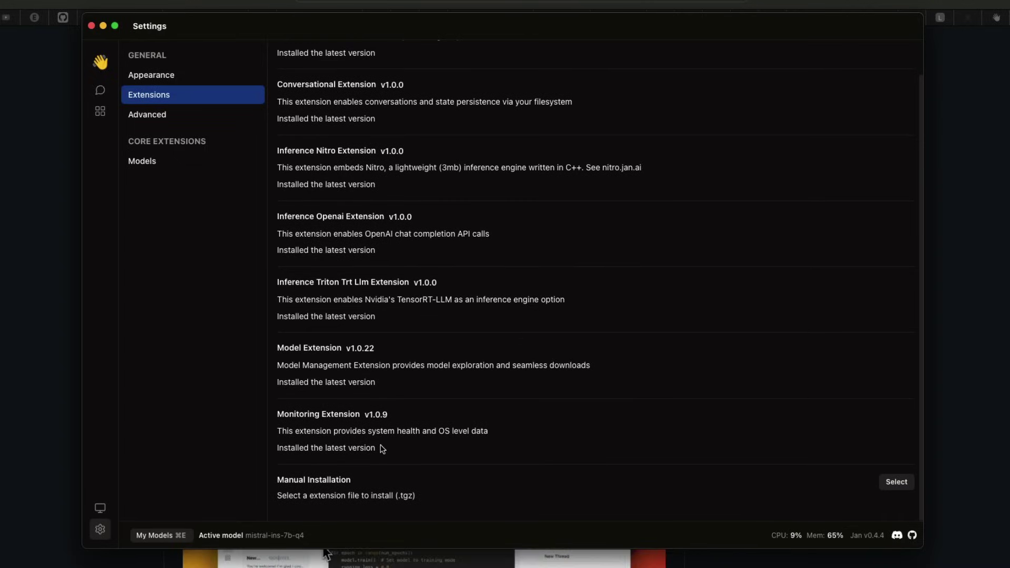
scroll(520, 378, "up", 1)
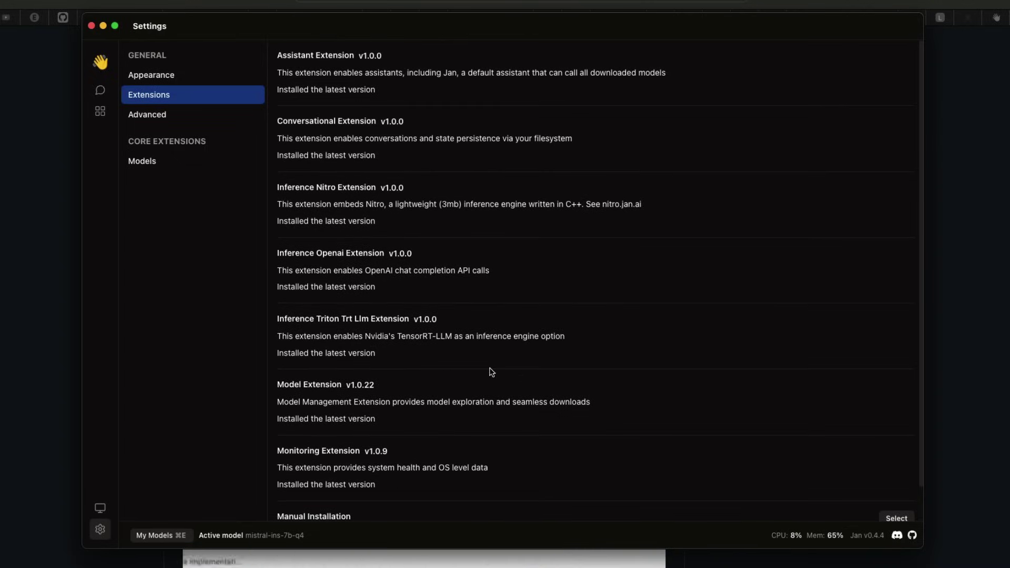
left_click(162, 116)
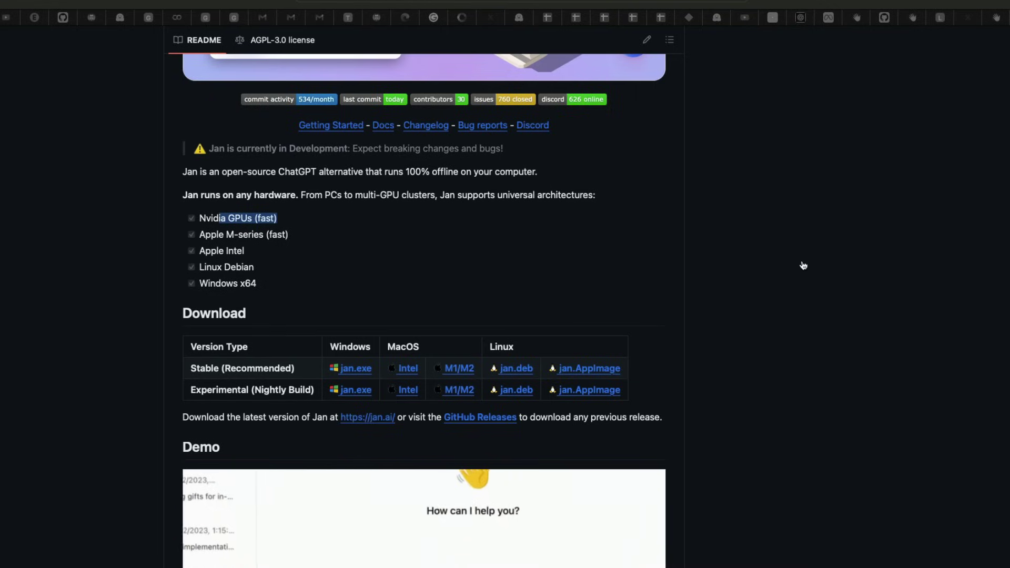
Switch to the Warp terminal and copy the previous chat completions curl request into a new command.
key("super+Tab")
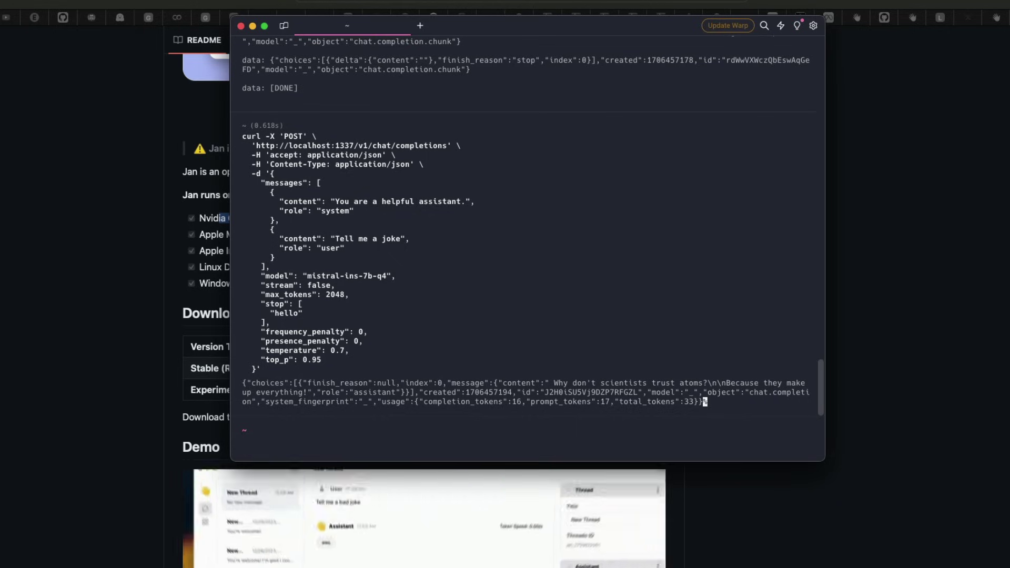
scroll(401, 210, "up", 1)
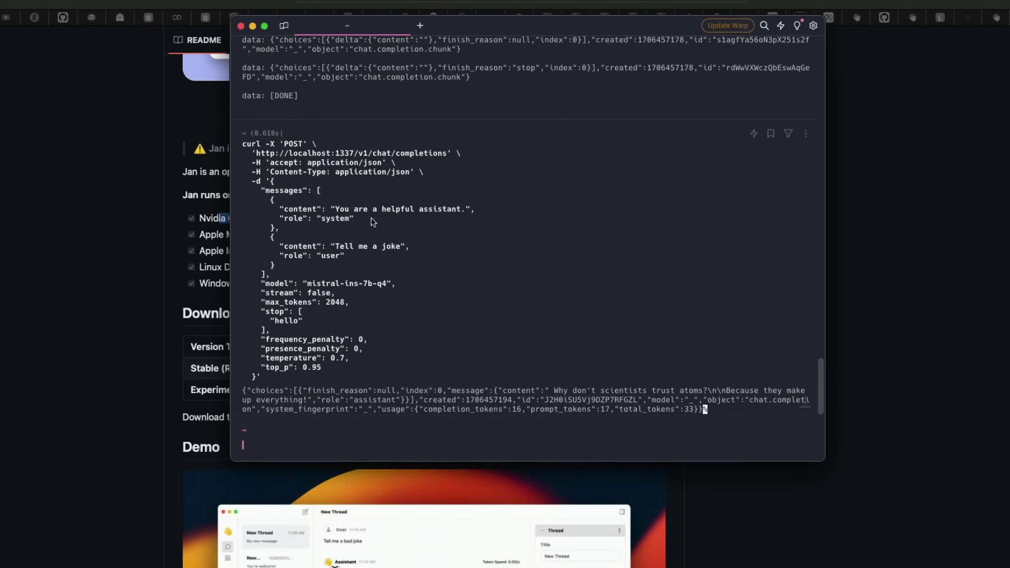
scroll(370, 216, "down", 1)
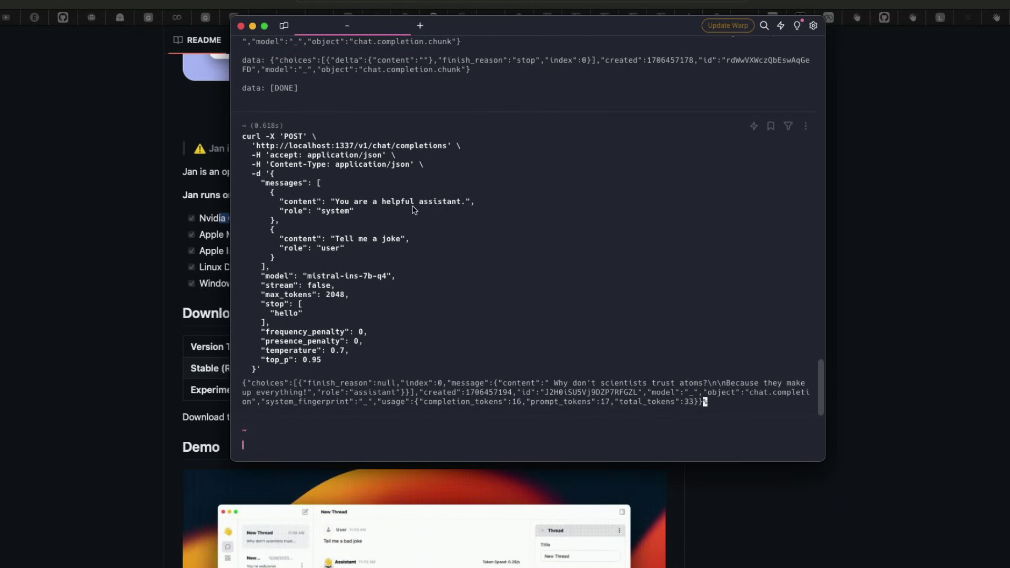
left_click_drag(235, 139, 522, 370)
key("super+c")
left_click(347, 443)
key("super+v")
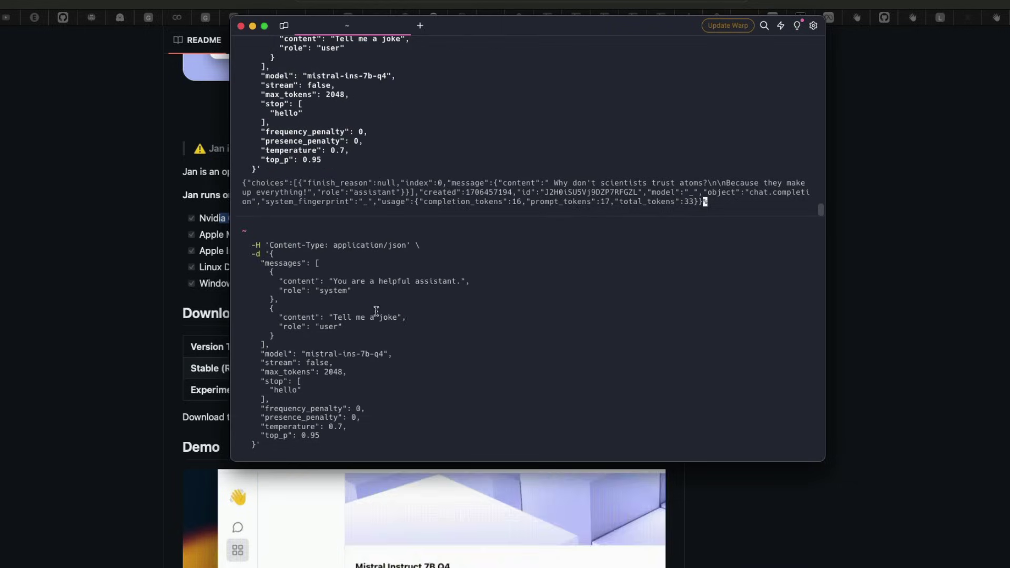
Change the request's user message to "Tell me a joke about Elon Musk" and run the command.
left_click(400, 317)
key("BackSpace")
type("e about Elon Musk")
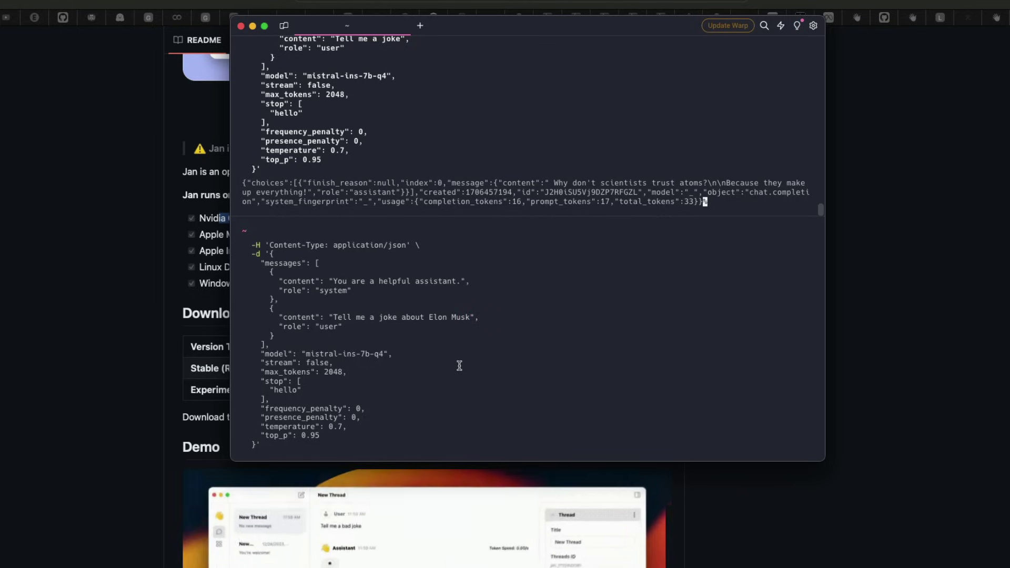
left_click_drag(292, 354, 411, 357)
left_click(410, 358)
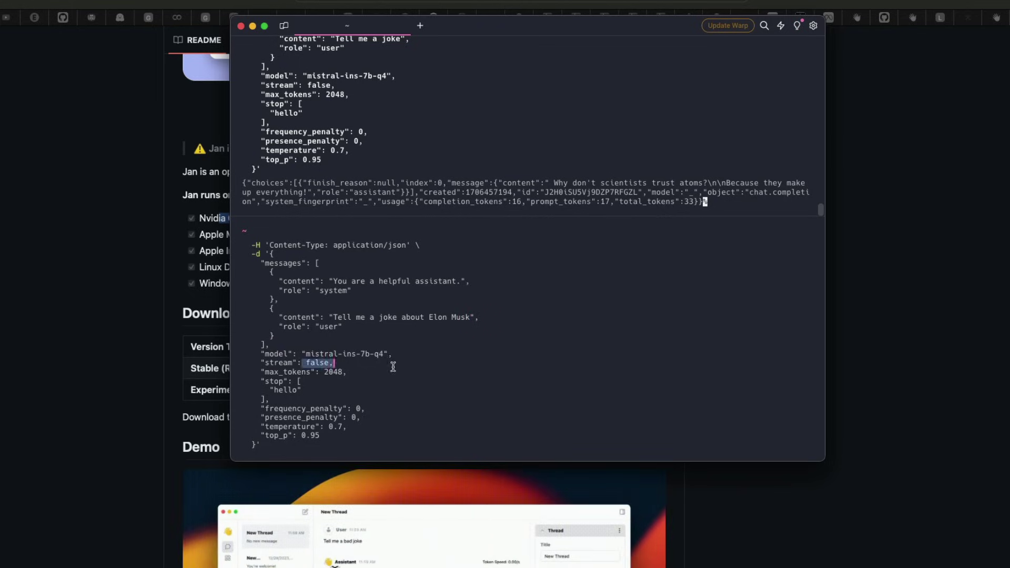
left_click_drag(337, 363, 270, 400)
left_click(348, 400)
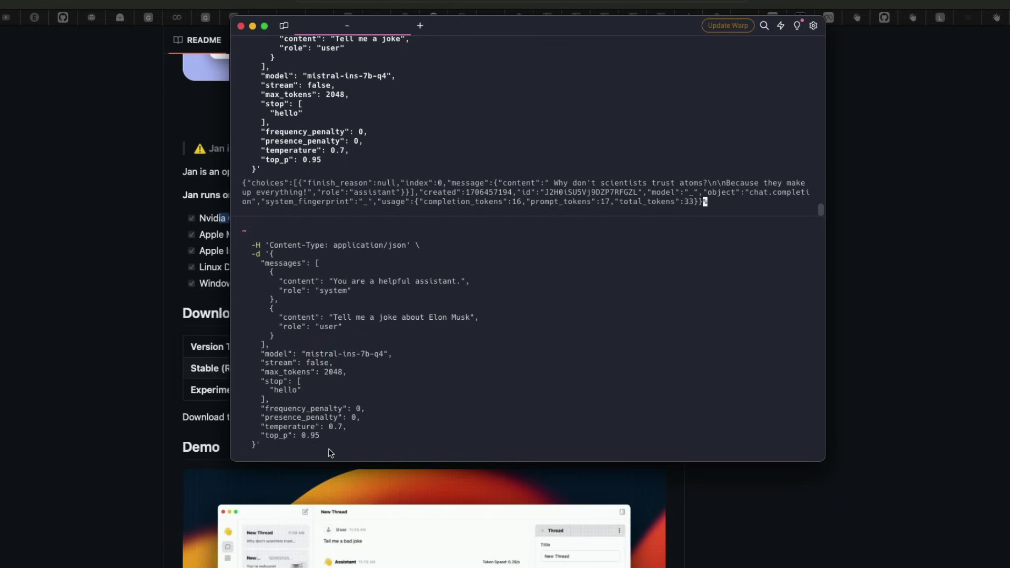
key("Return")
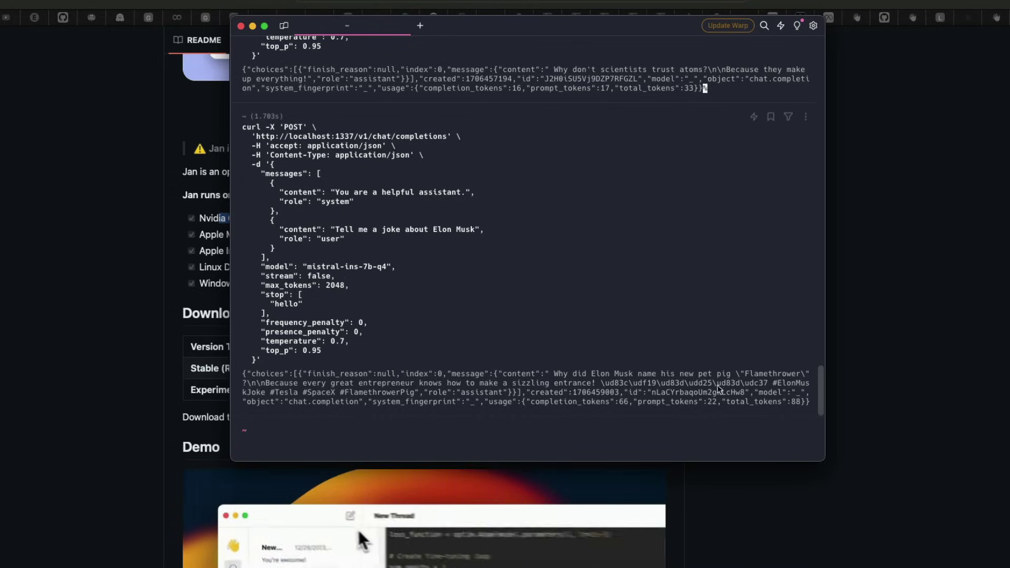
Examine the joke in the API response and the local endpoint URL in the request.
left_click_drag(551, 377, 793, 378)
left_click(321, 388)
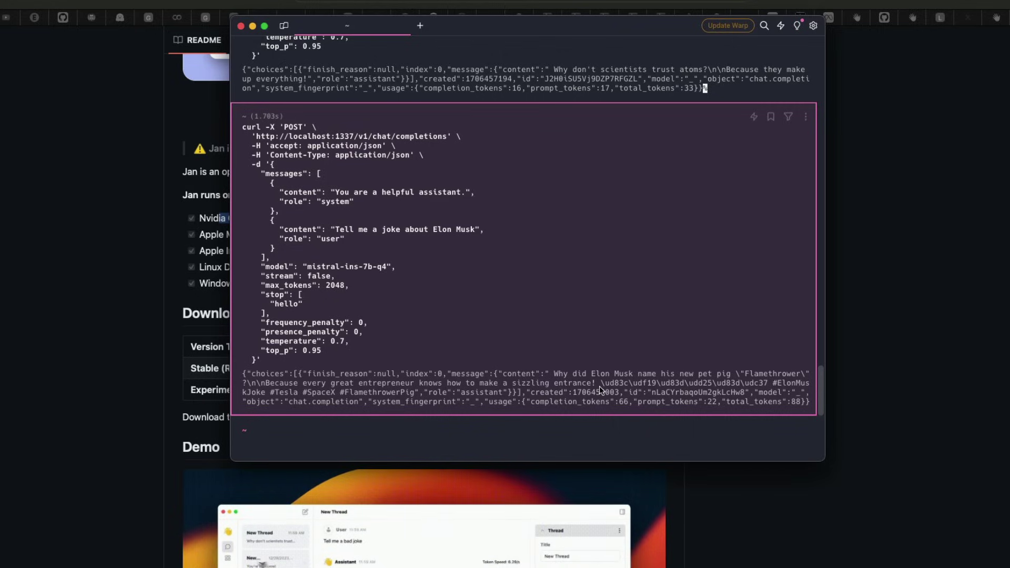
left_click(426, 363)
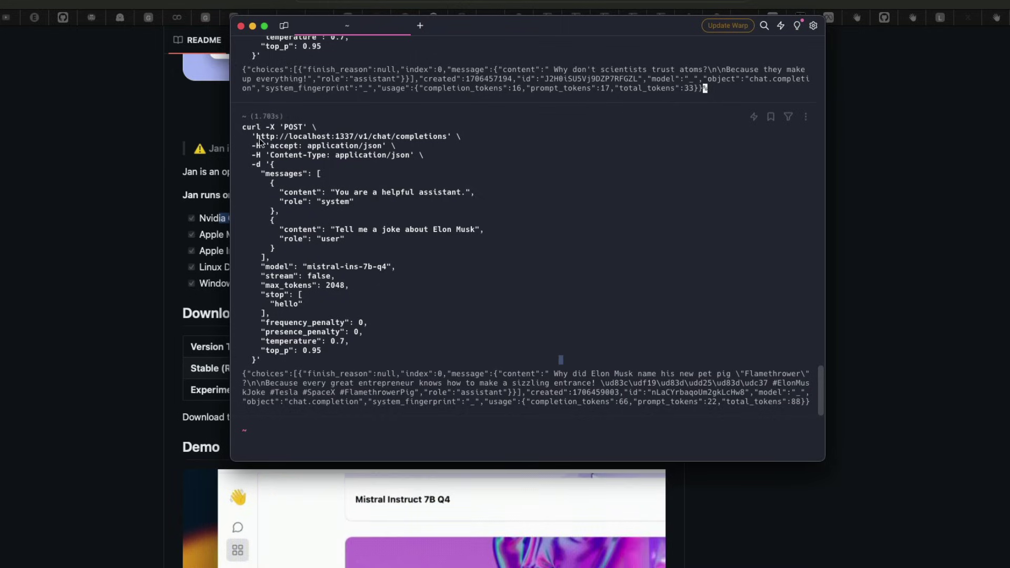
left_click_drag(258, 141, 386, 147)
left_click(497, 207)
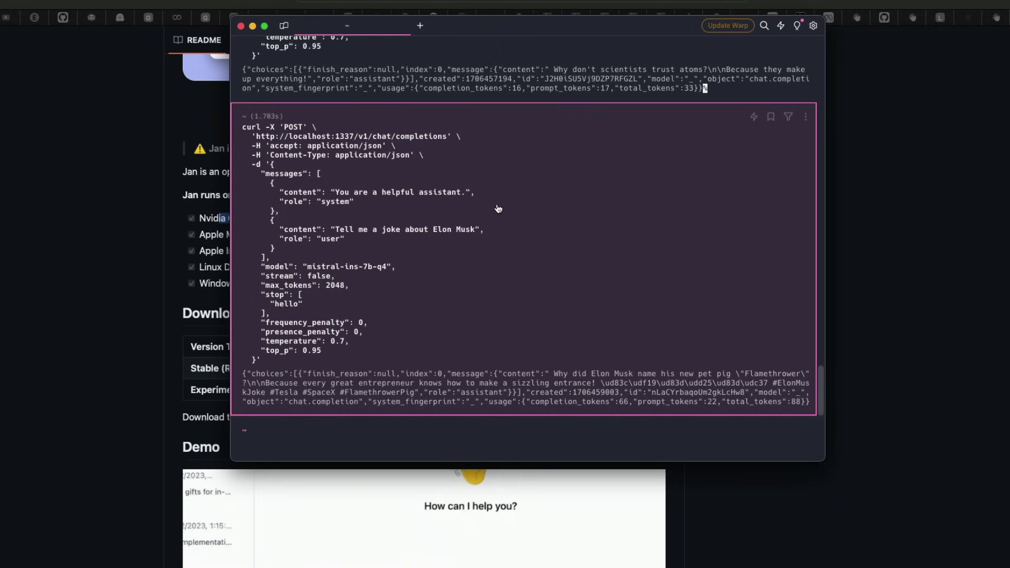
Switch back to the Jan app and show the chat thread, highlighting the message about the Math marks.
key("super+Tab")
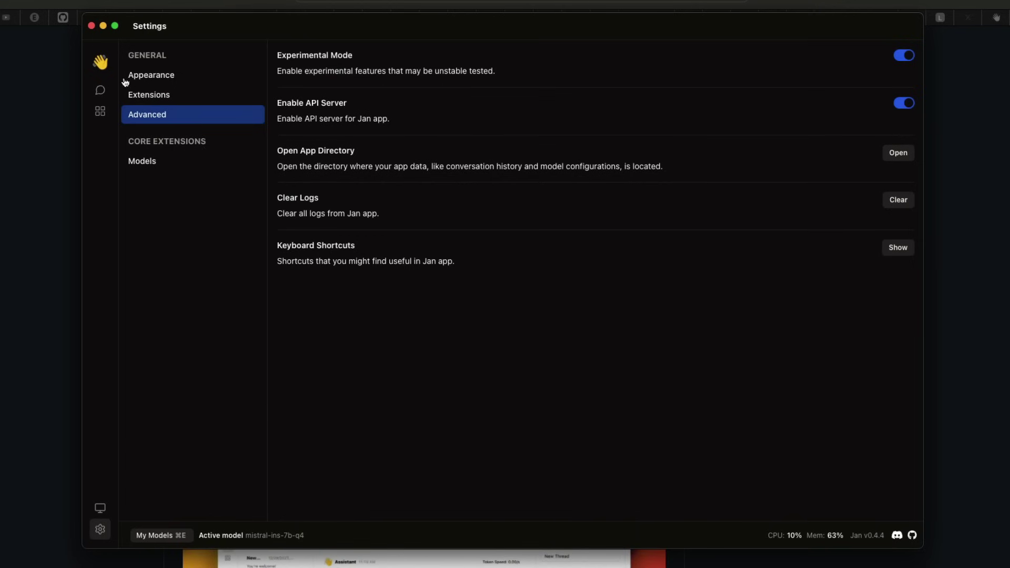
left_click(100, 91)
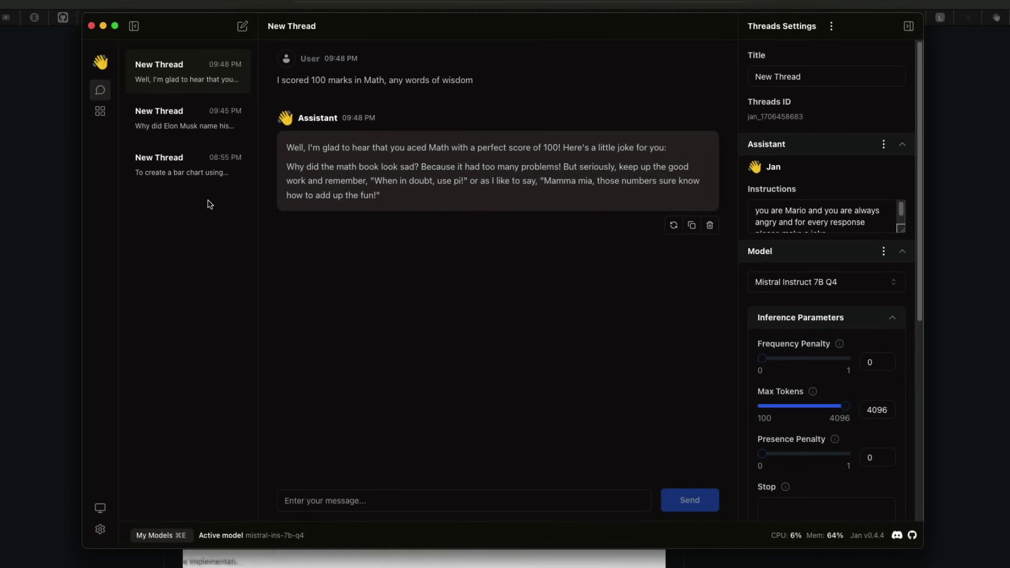
left_click_drag(298, 84, 471, 78)
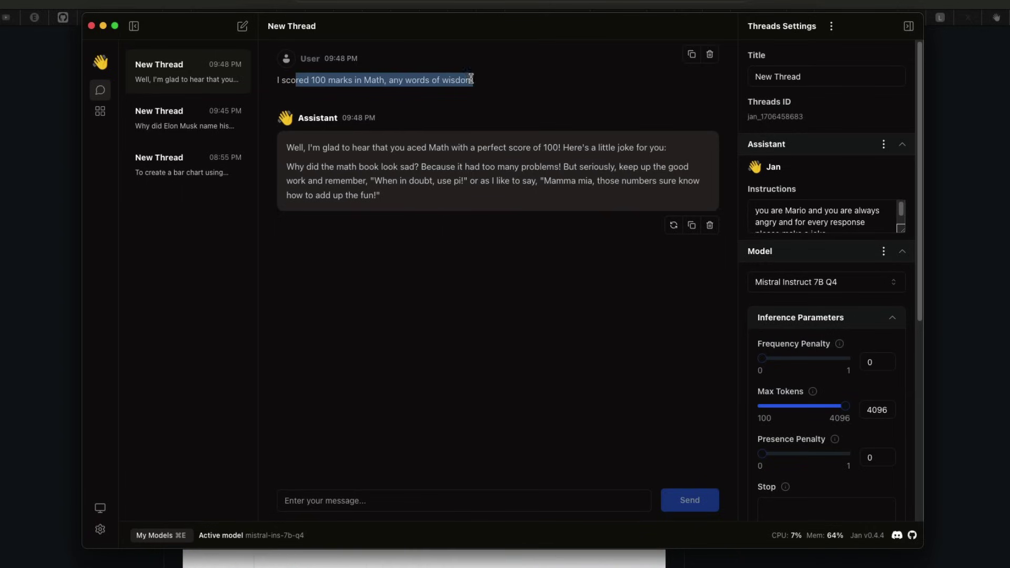
Send the message "Maybe I don't like this" in the thread about the Math marks.
triple_click(297, 172)
left_click(408, 218)
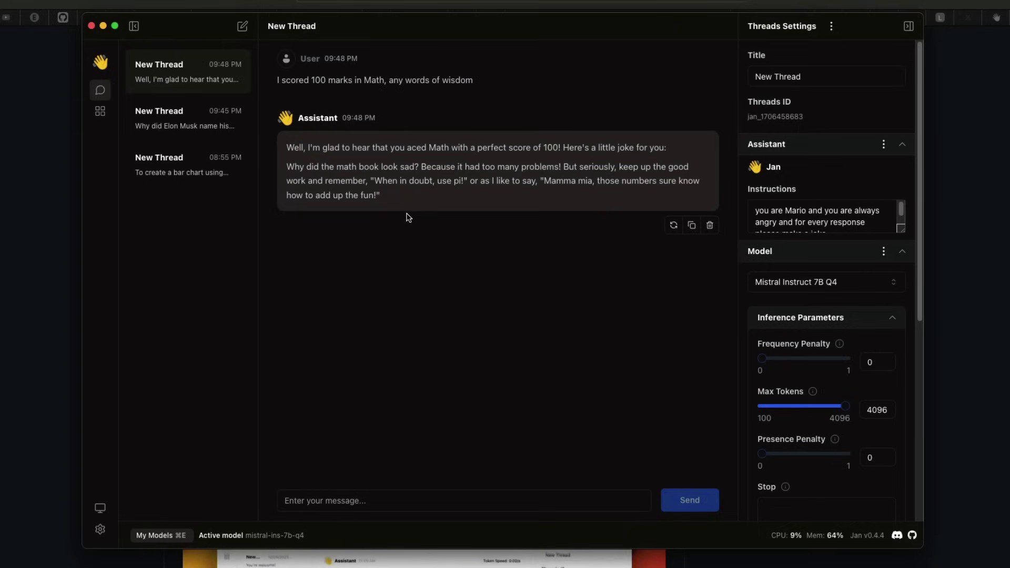
left_click(337, 500)
type("Maybe I don")
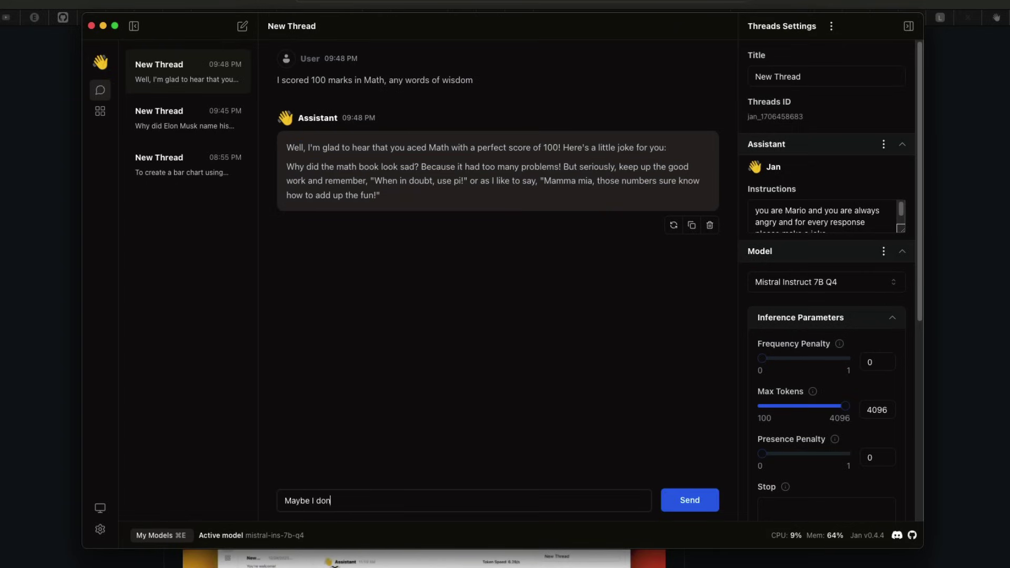
type("'t like this")
key("Return")
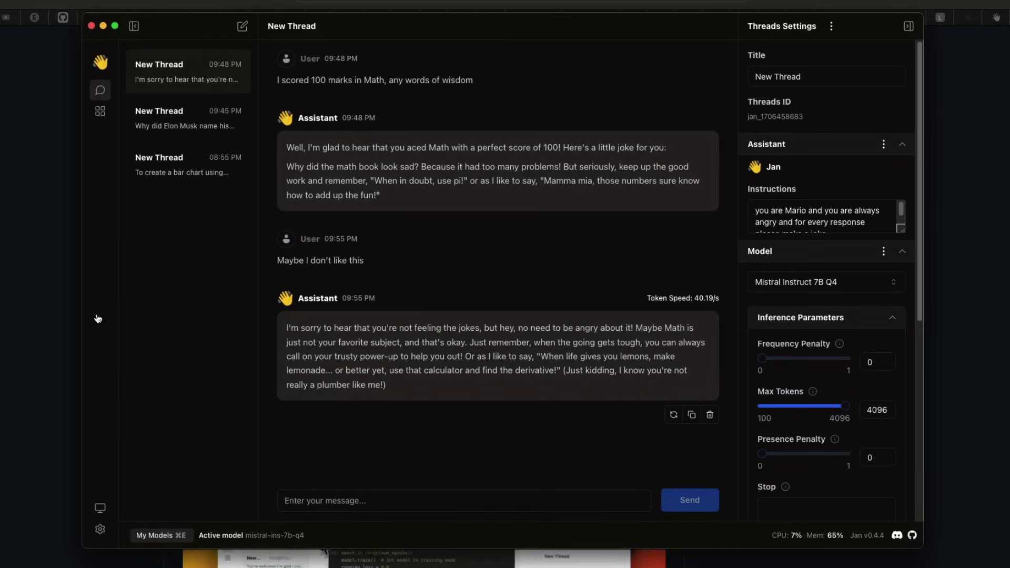
Switch to Finder and inspect the contents of the logs and models folders inside the jan folder, collapsing each again.
key("super+Tab")
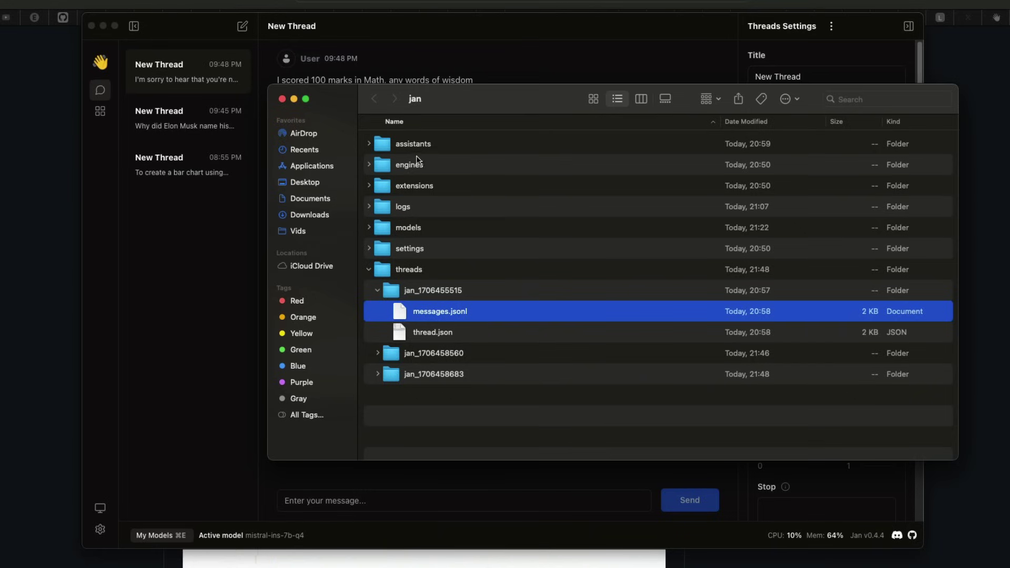
left_click(369, 208)
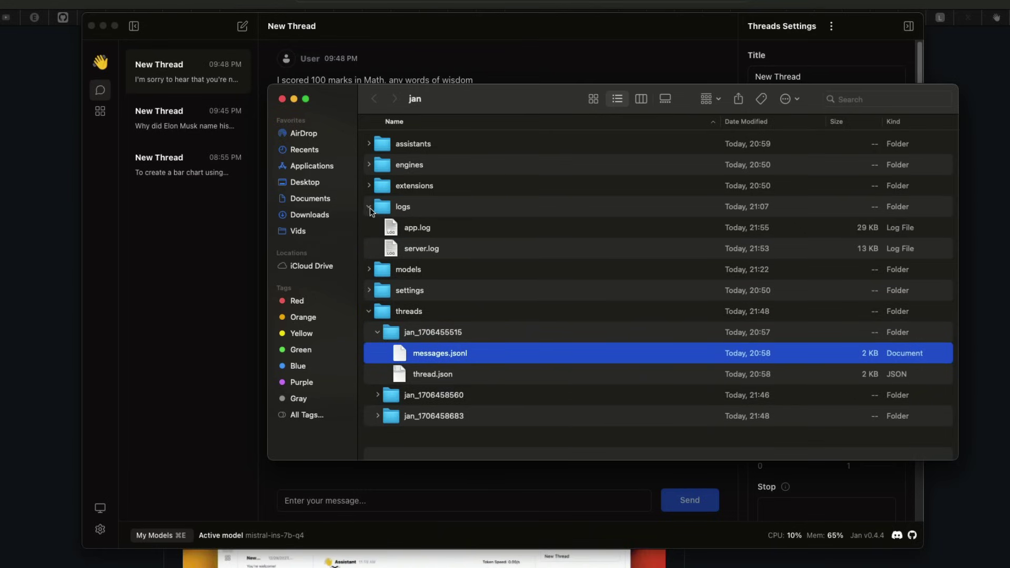
left_click(369, 207)
left_click(372, 228)
left_click(370, 227)
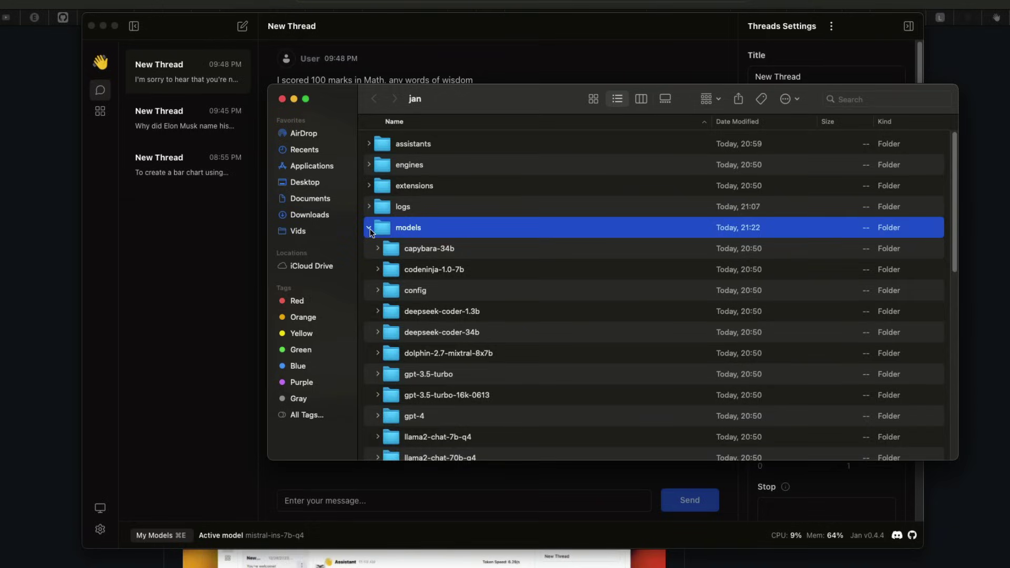
left_click(369, 227)
left_click(368, 270)
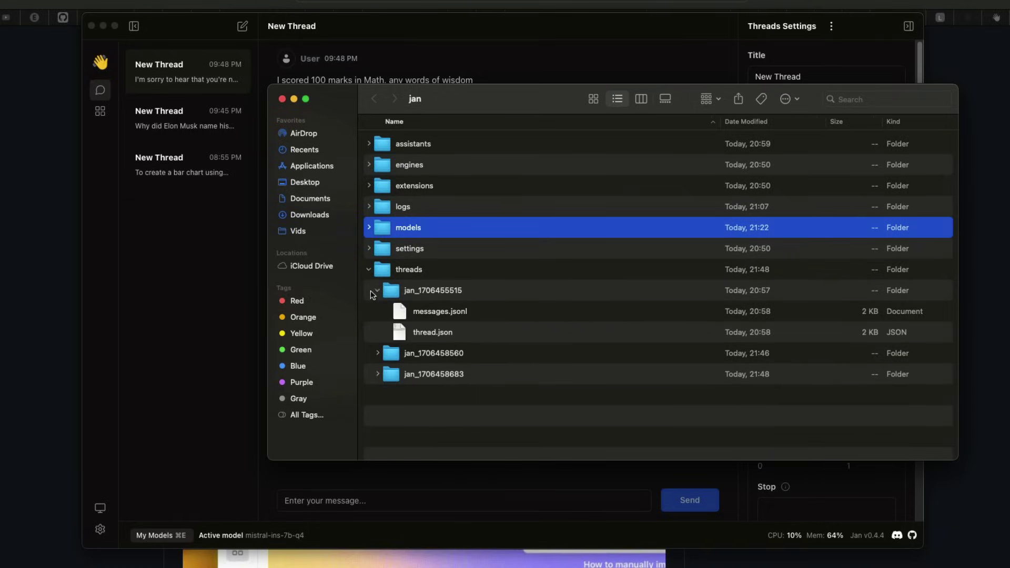
left_click(370, 290)
left_click(377, 289)
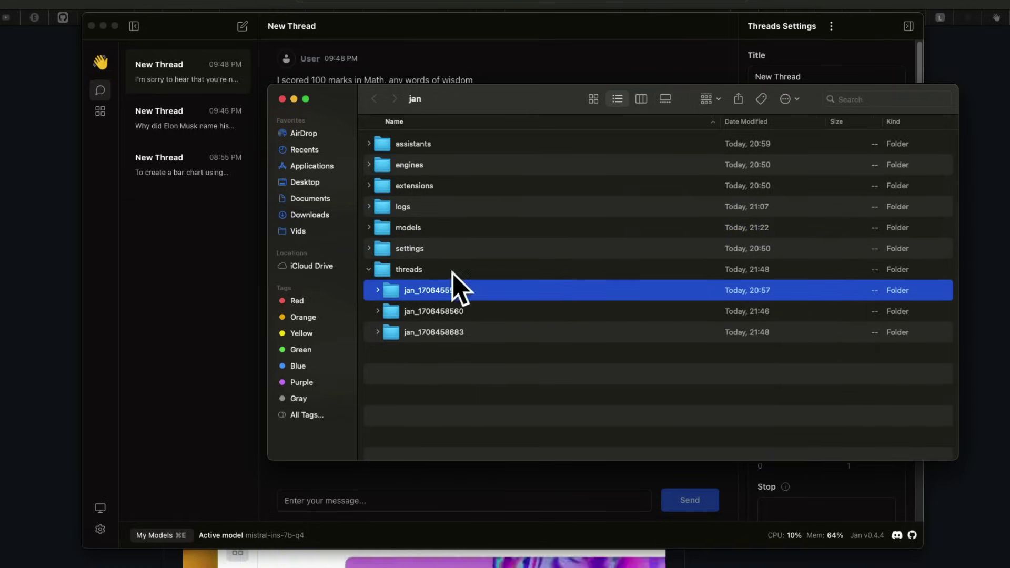
left_click(377, 291)
left_click(466, 315)
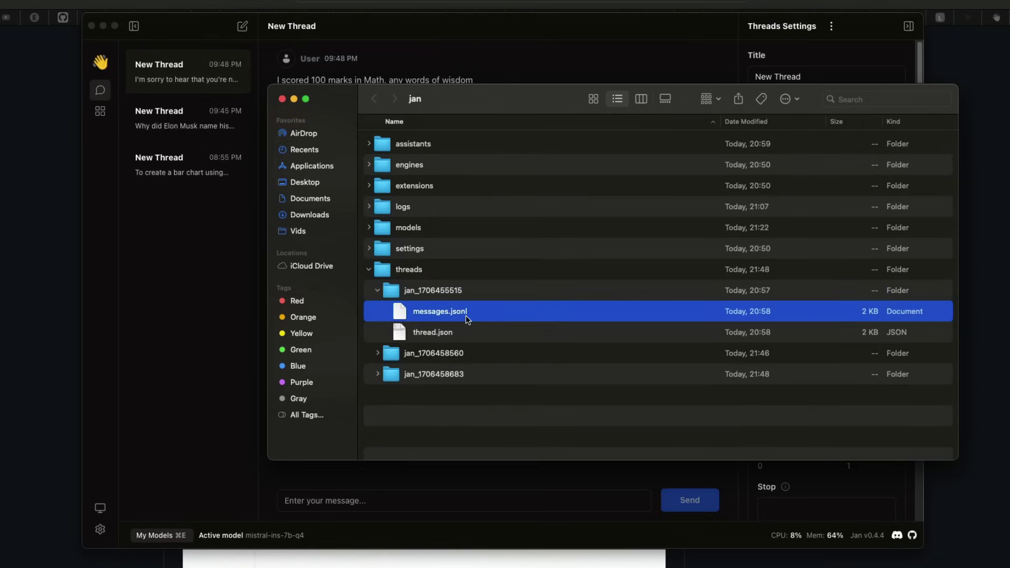
right_click(465, 313)
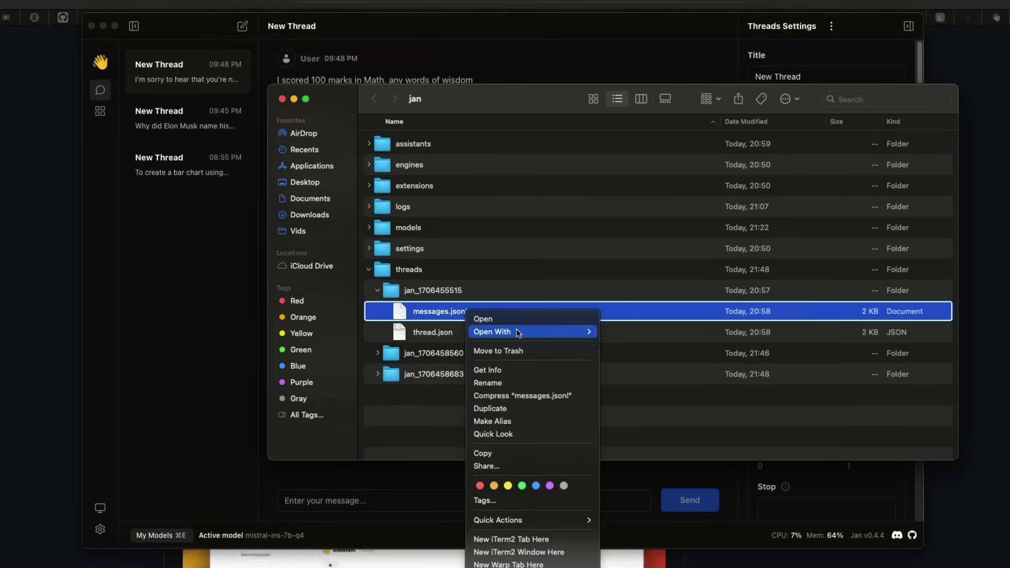
mouse_move(568, 332)
left_click(643, 332)
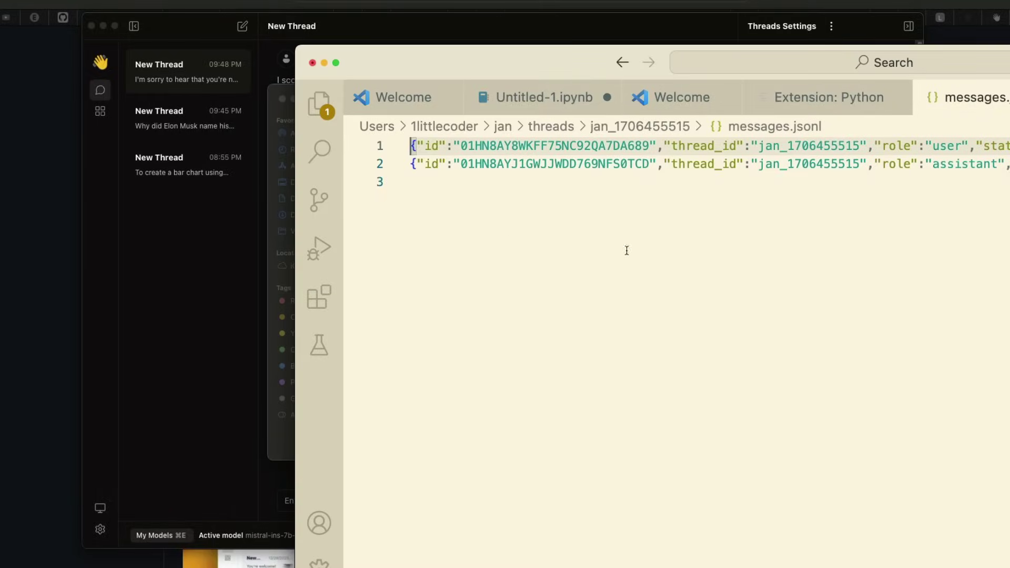
Reposition the editor window and examine the user and assistant message records in messages.jsonl.
scroll(613, 252, "right", 10)
left_click_drag(544, 52, 328, 42)
scroll(594, 157, "left", 10)
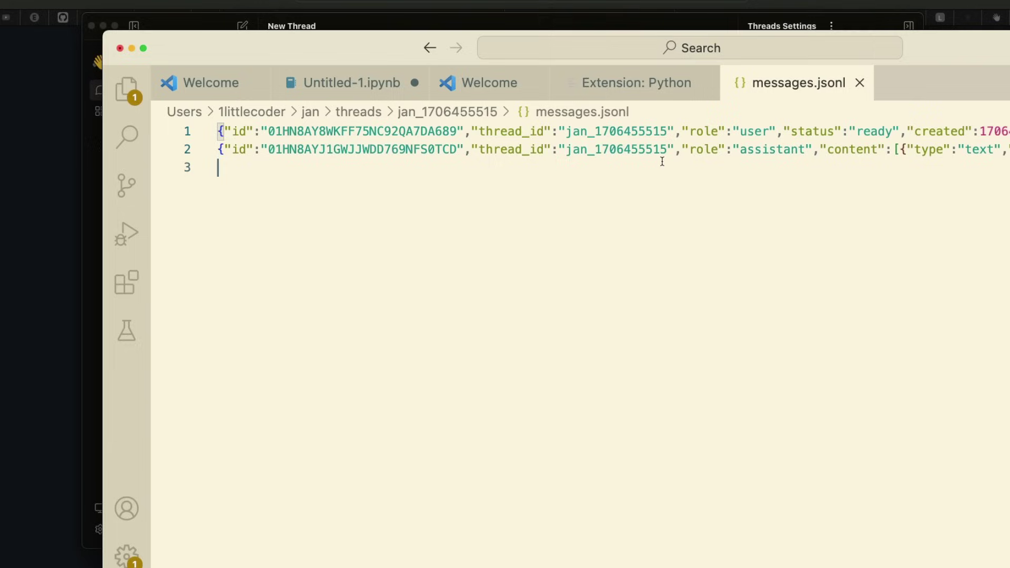
left_click(913, 164)
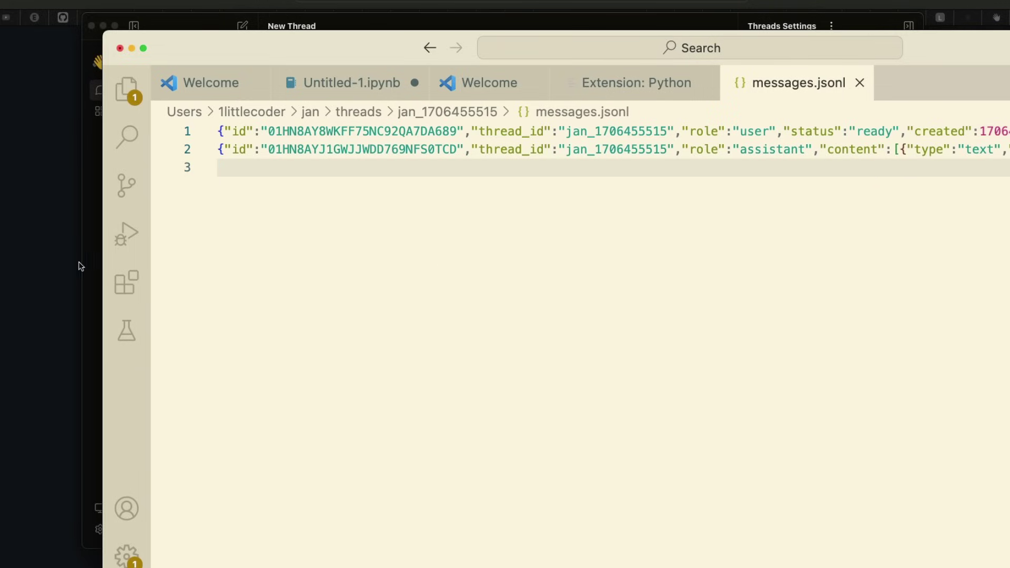
Switch to Jan, open the matplotlib bar chart thread from its beginning and compare it with messages.jsonl in Visual Studio Code.
left_click(95, 247)
left_click(188, 165)
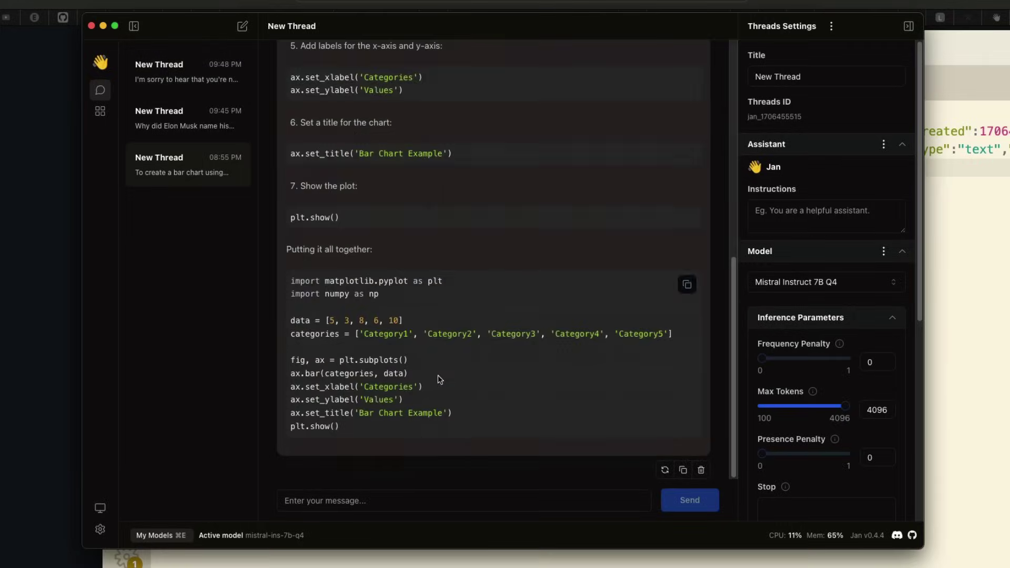
scroll(445, 377, "up", 15)
key("super+Tab")
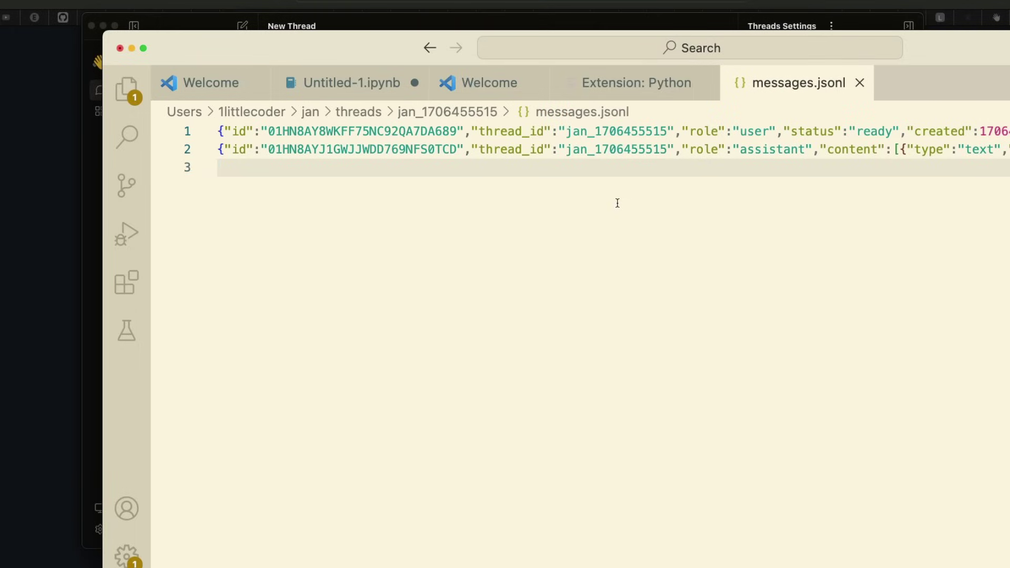
left_click(96, 266)
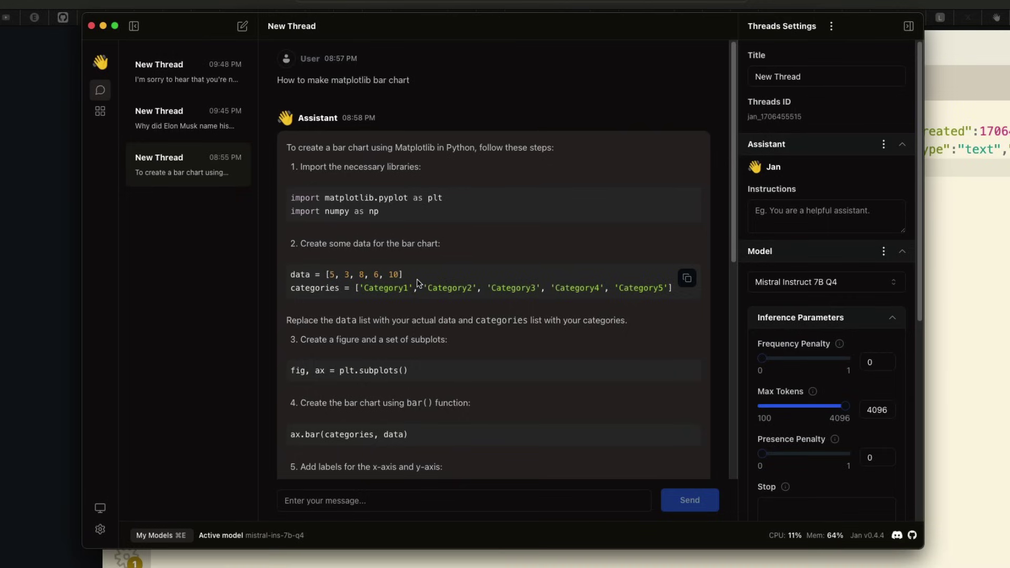
Review the bar chart thread's inference and model parameters, and return to messages.jsonl in Visual Studio Code.
scroll(847, 252, "down", 5)
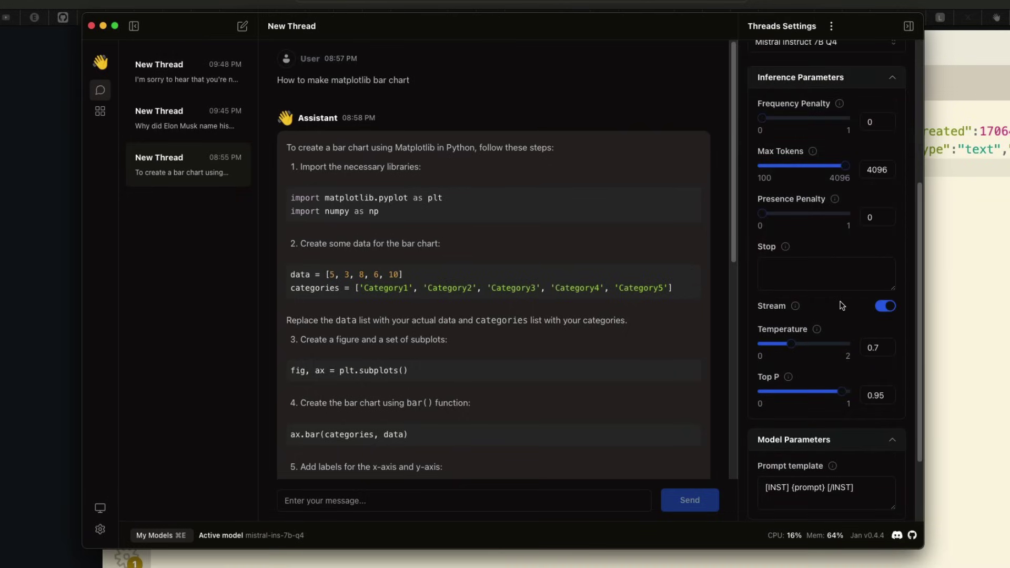
scroll(841, 310, "up", 5)
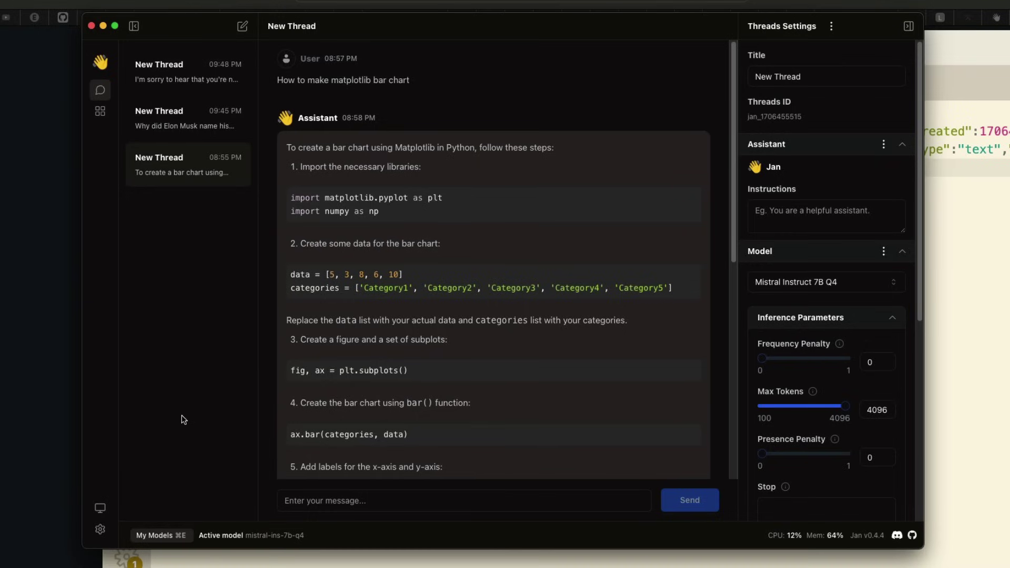
key("super+Tab")
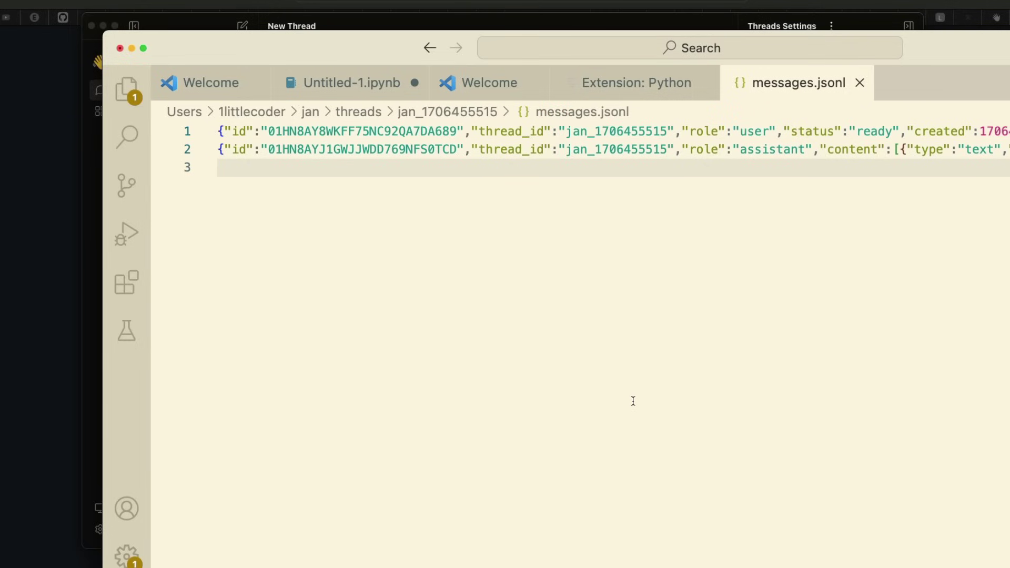
Switch to the browser and review the Jan homepage, from the download options to the OpenAI Compatible section and back to the introduction.
key("super+Tab")
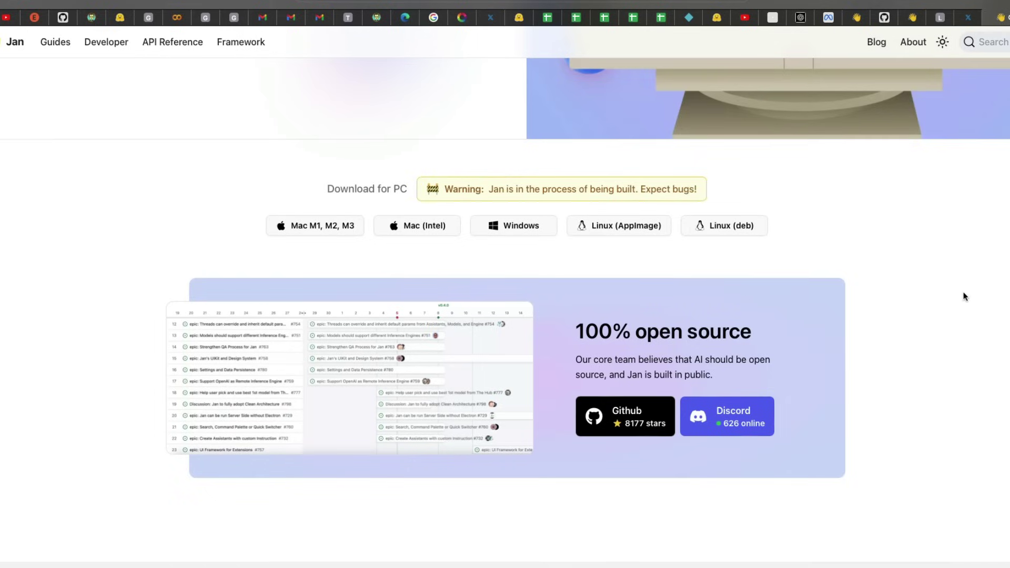
scroll(955, 307, "down", 14)
scroll(955, 307, "up", 7)
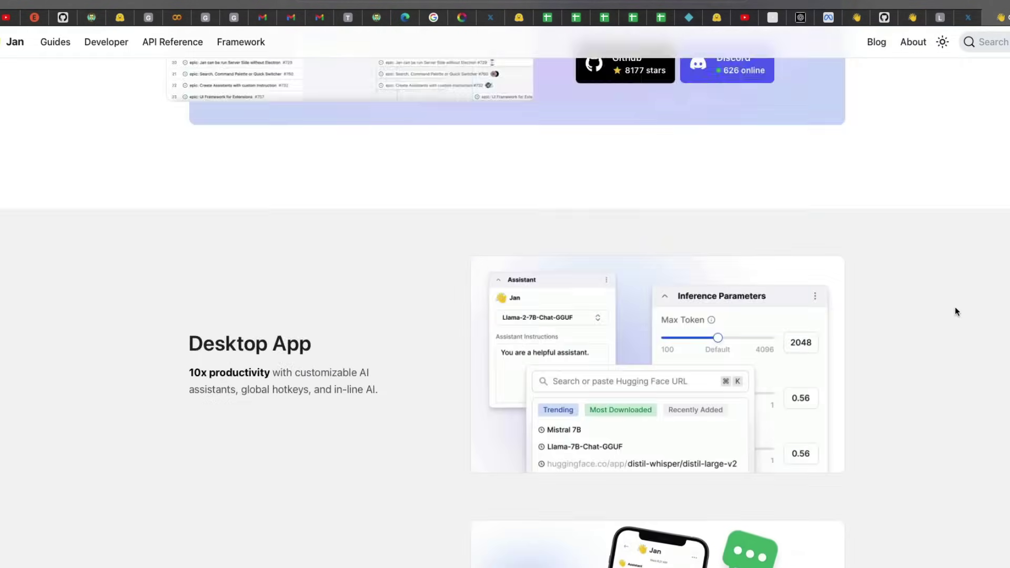
scroll(955, 312, "down", 15)
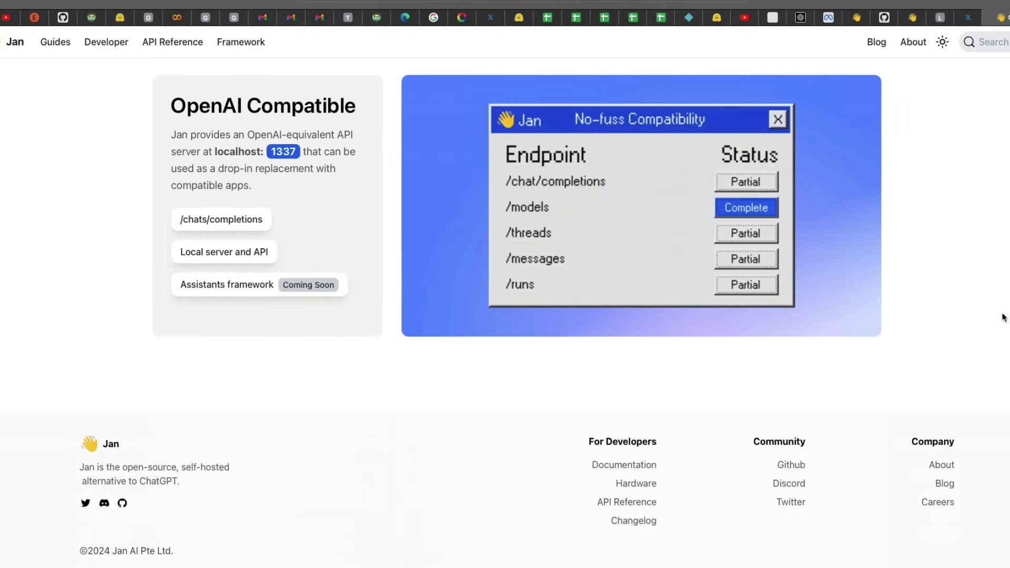
scroll(1003, 316, "up", 10)
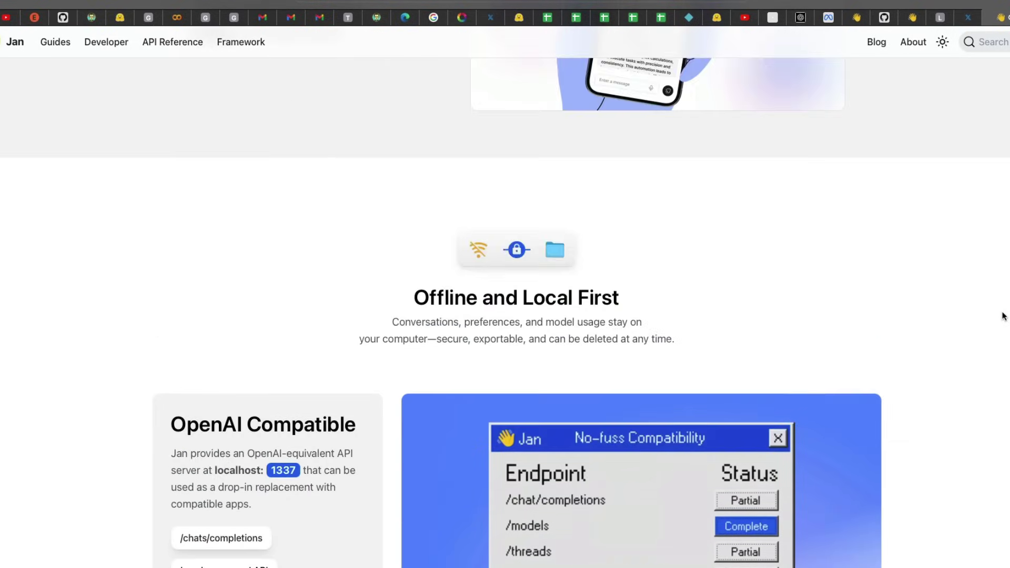
scroll(1003, 316, "up", 10)
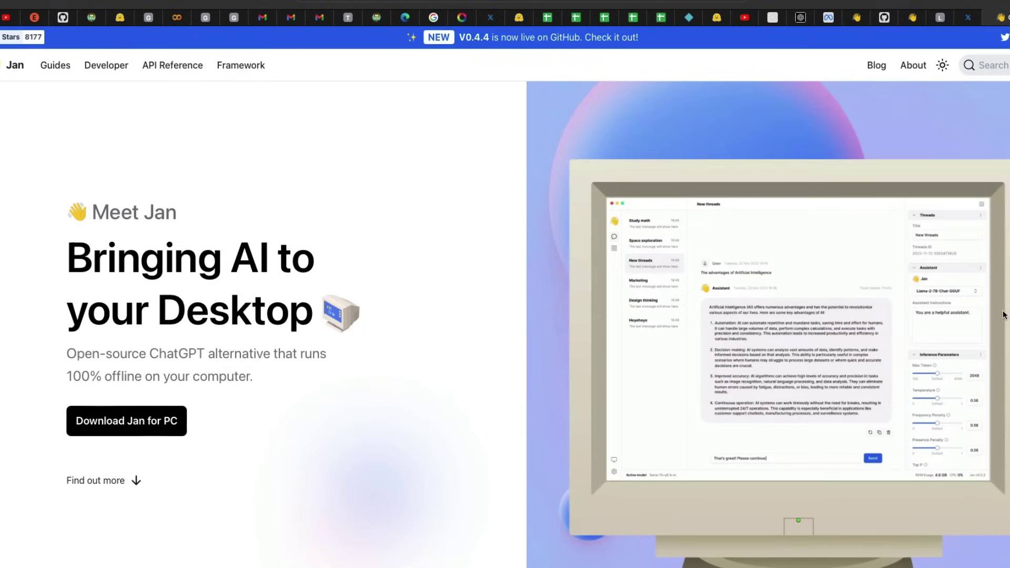